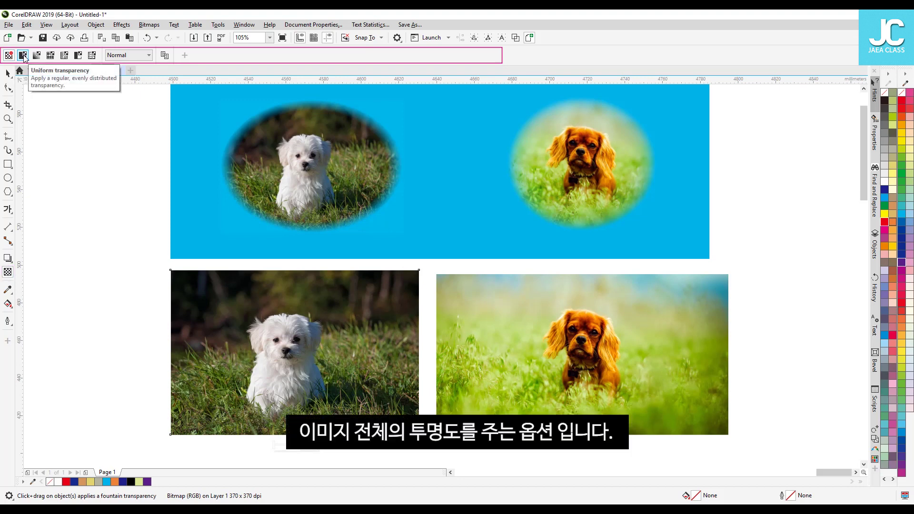
- Apply a uniform transparency of 79 to the rectangular white dog photo
left_click(23, 55)
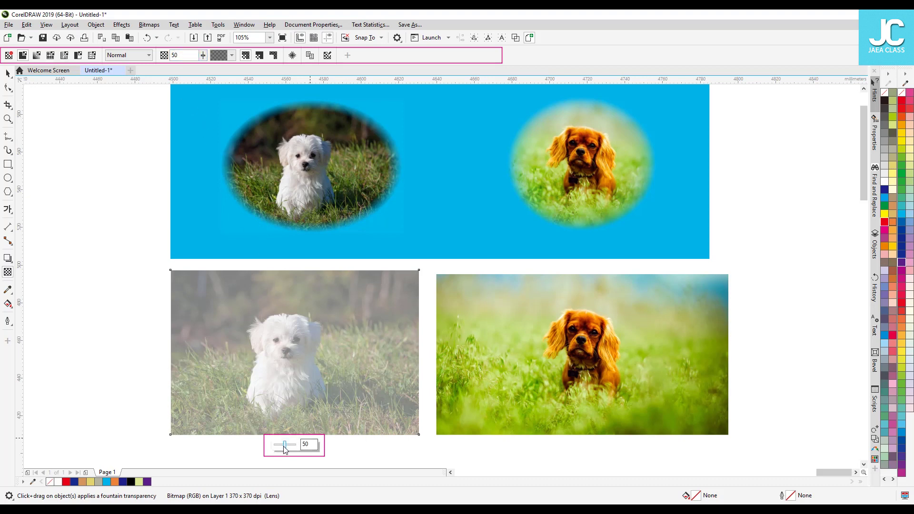
left_click_drag(285, 447, 293, 451)
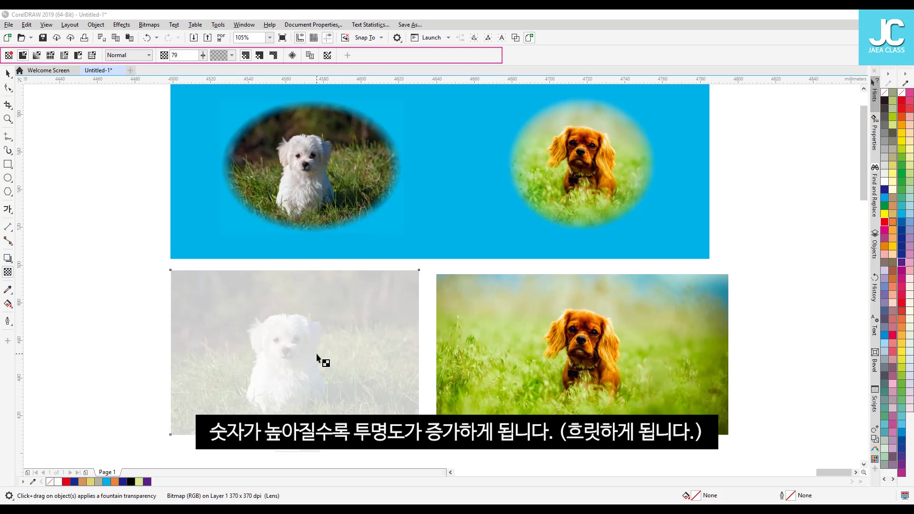
- Stretch the blue rectangle downward behind both rectangular dog photos and widen it to the left
left_click(8, 73)
left_click(515, 236)
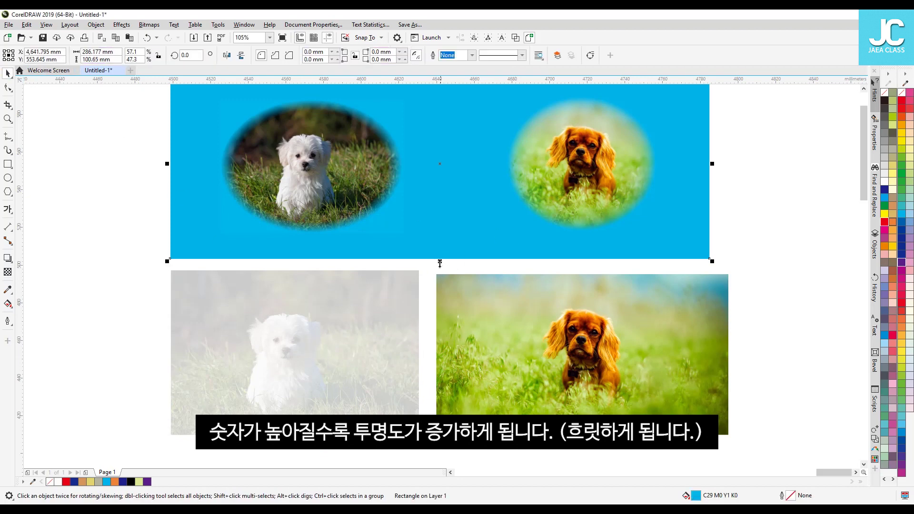
left_click_drag(439, 262, 442, 443)
left_click(284, 273)
left_click(222, 227)
left_click_drag(167, 248, 124, 252)
left_click(275, 303)
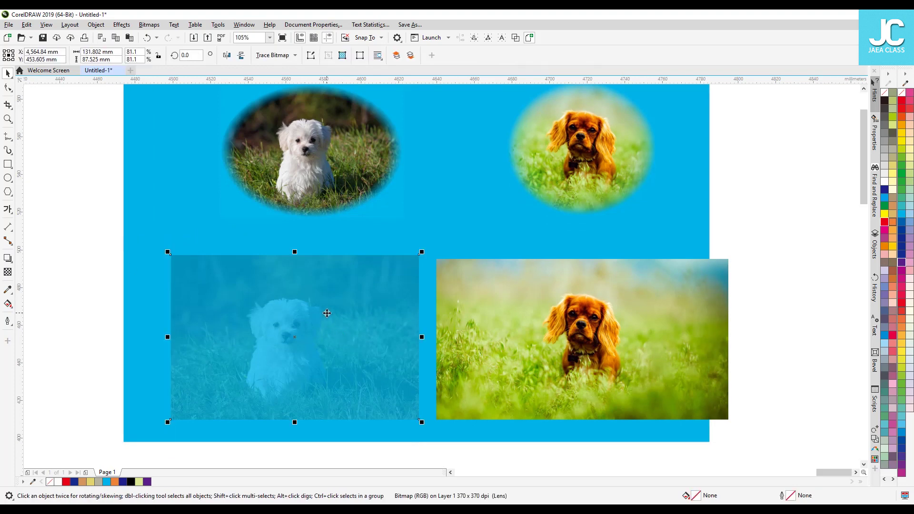
- Shift the brown dog photo slightly left, and move the translucent white dog photo over it and back to the blue rectangle's lower left
left_click_drag(616, 327, 601, 327)
left_click_drag(356, 333, 498, 336)
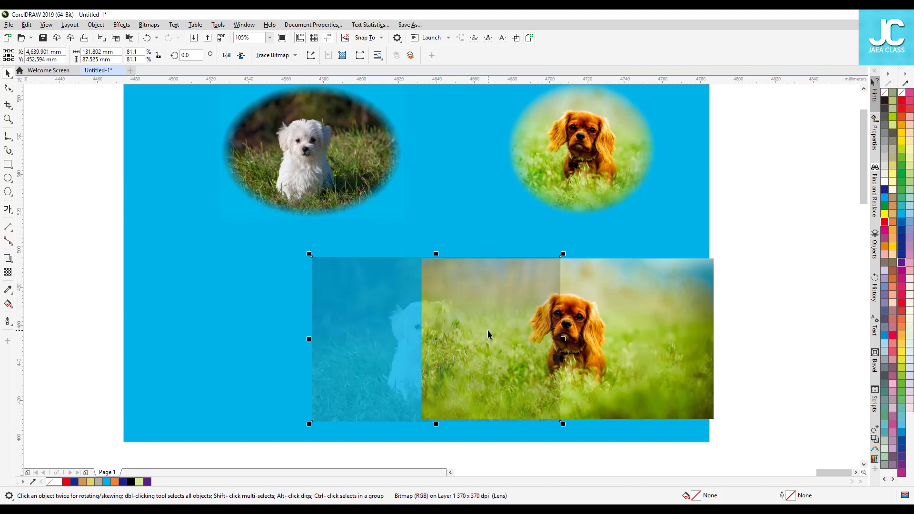
left_click_drag(388, 337, 438, 338)
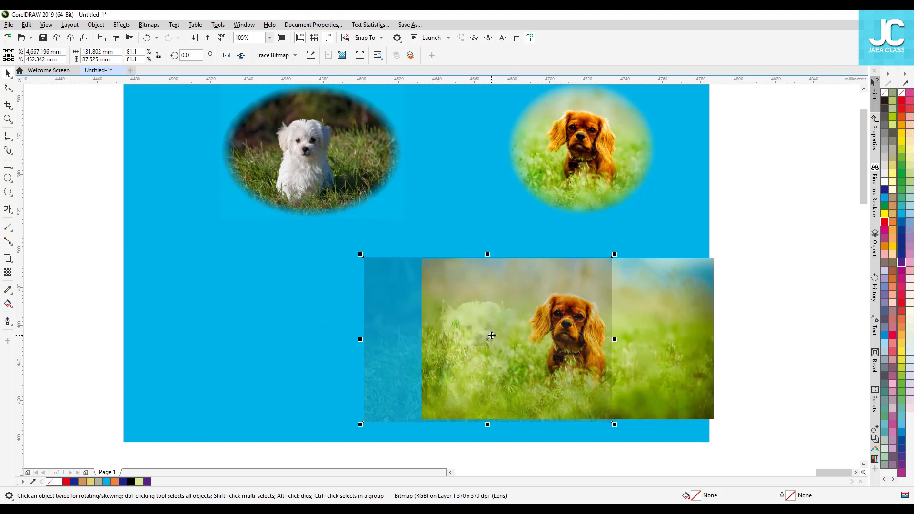
left_click_drag(411, 315, 230, 289)
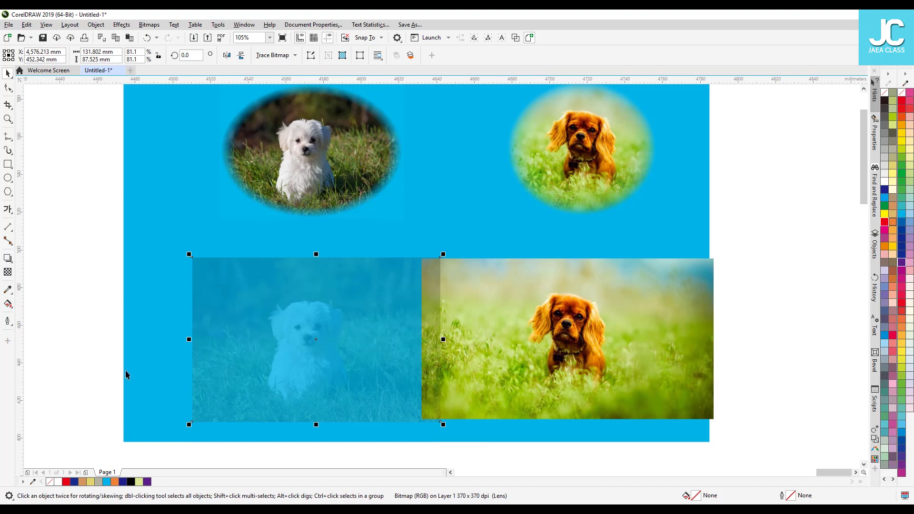
left_click(8, 273)
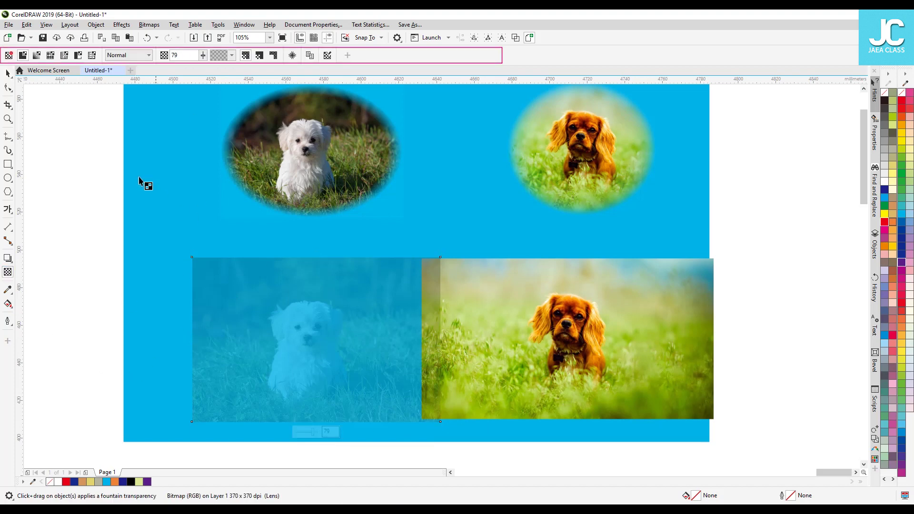
left_click(7, 73)
left_click_drag(333, 345, 612, 189)
left_click_drag(641, 215, 613, 323)
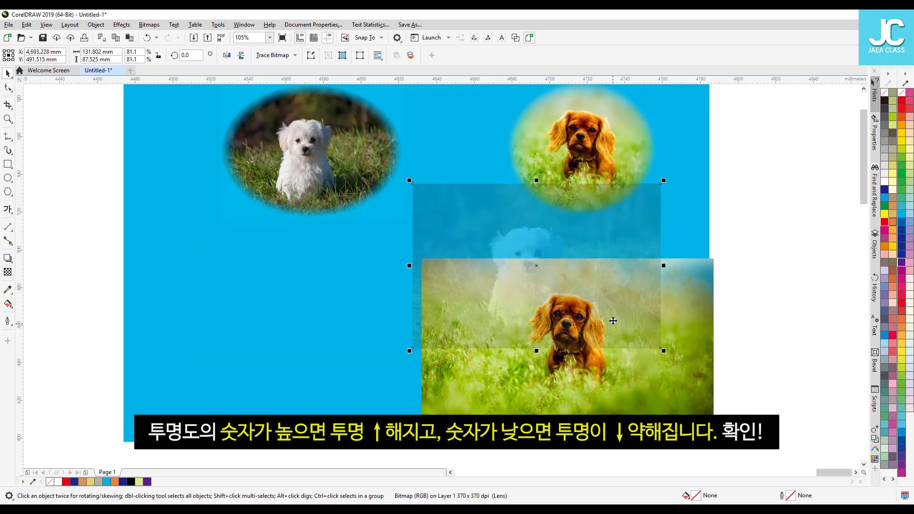
left_click_drag(603, 243, 327, 322)
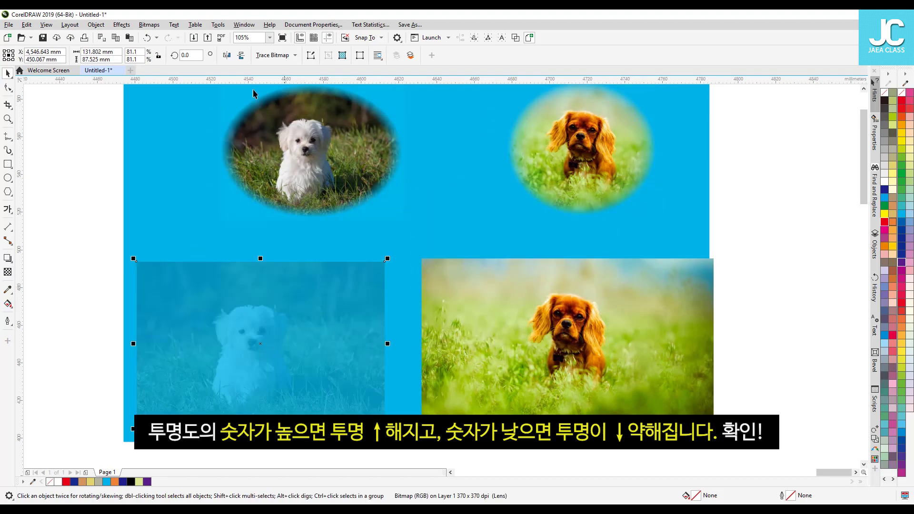
- Raise the white dog photo's uniform transparency to 89 and 100, and lower it to 0
left_click(8, 271)
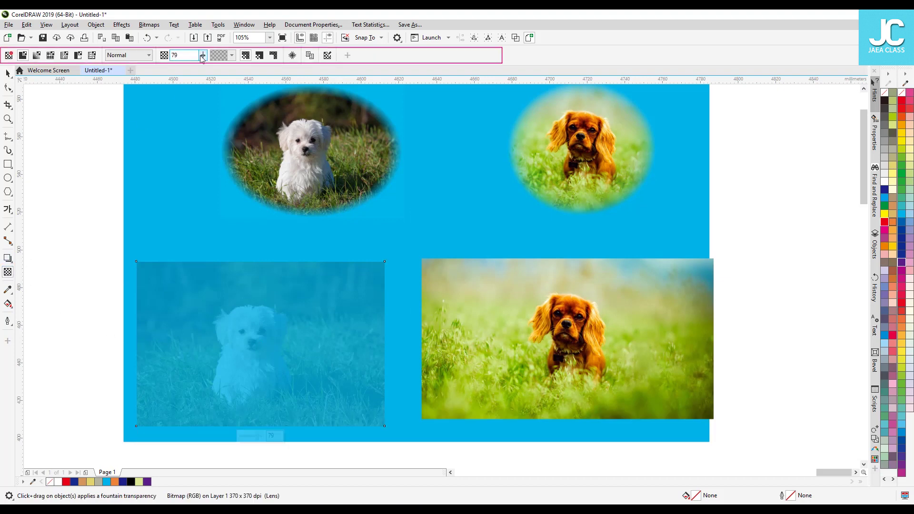
left_click_drag(257, 437, 260, 436)
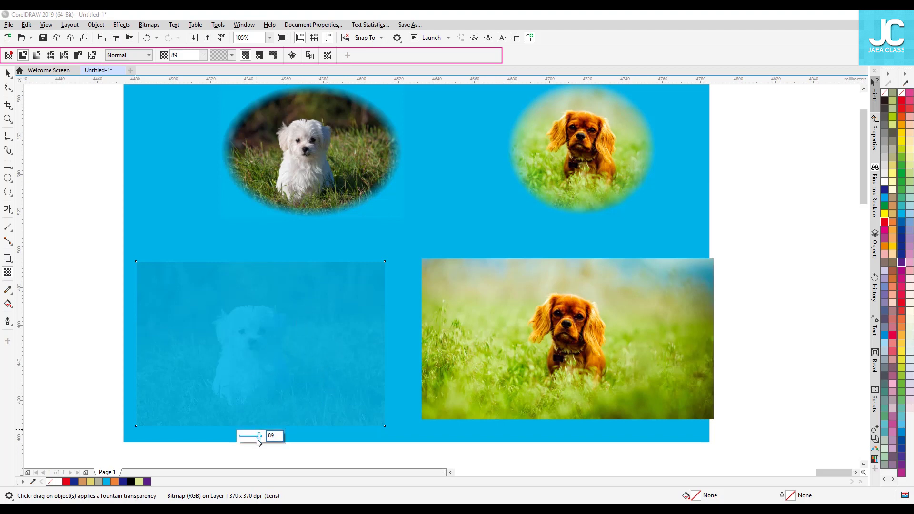
left_click_drag(267, 443, 266, 442)
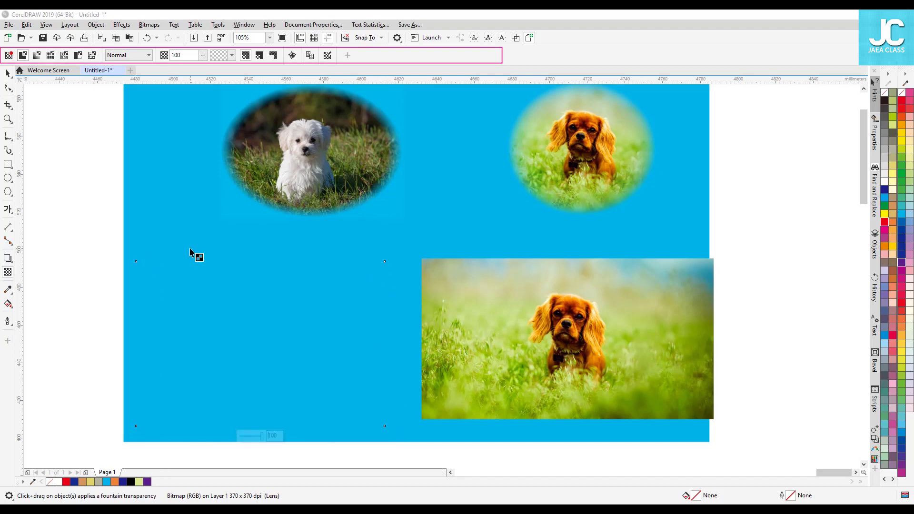
left_click_drag(204, 56, 159, 68)
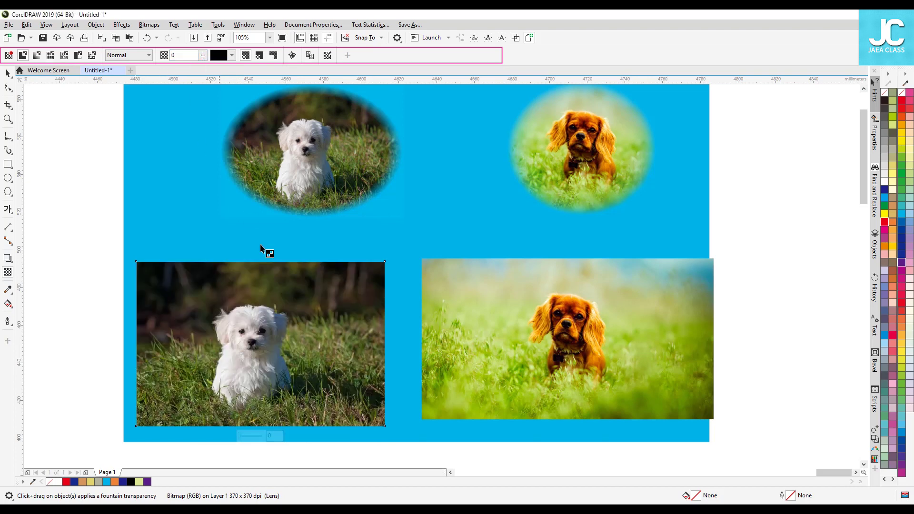
- Move the white dog photo so it overlaps the brown dog photo and set its uniform transparency to 83
left_click(8, 73)
left_click_drag(275, 352, 469, 342)
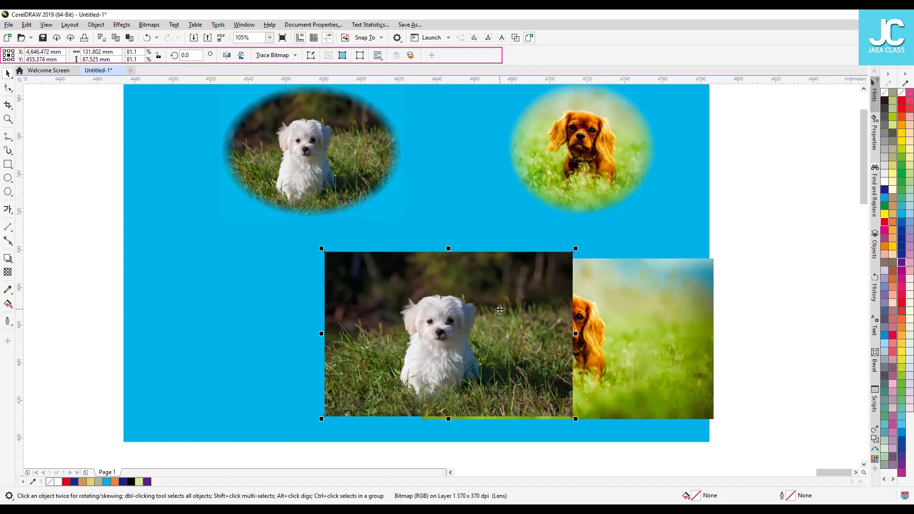
left_click(8, 272)
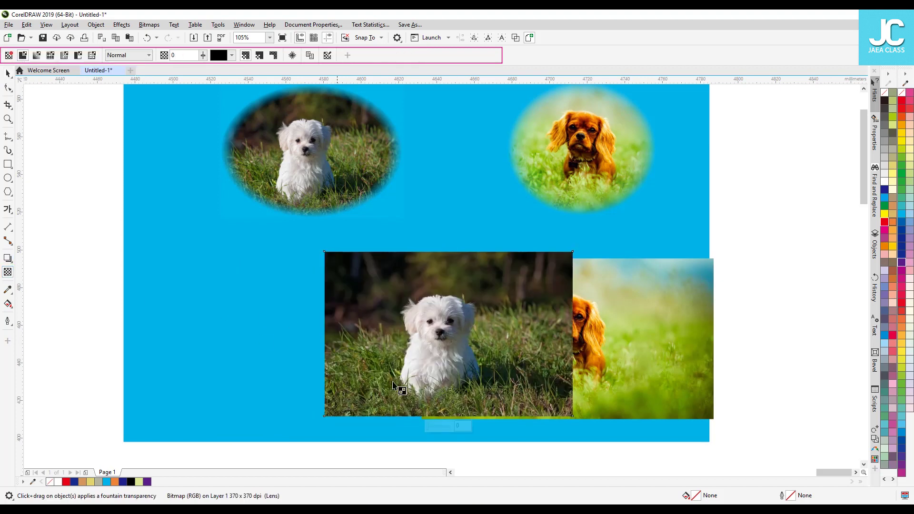
left_click_drag(426, 427, 447, 431)
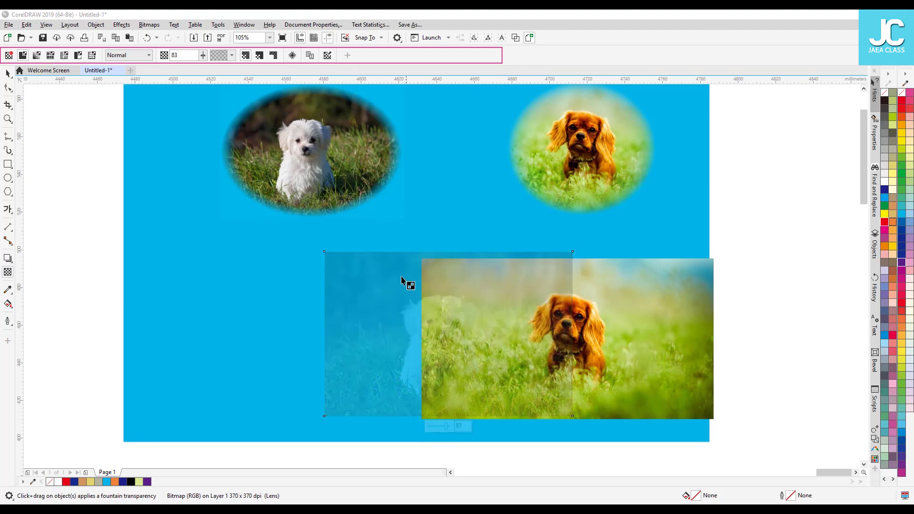
- Move the white dog photo back beside the brown dog photo and apply a linear fountain transparency fading only its left third
key("space")
left_click_drag(398, 259, 246, 264)
left_click(9, 272)
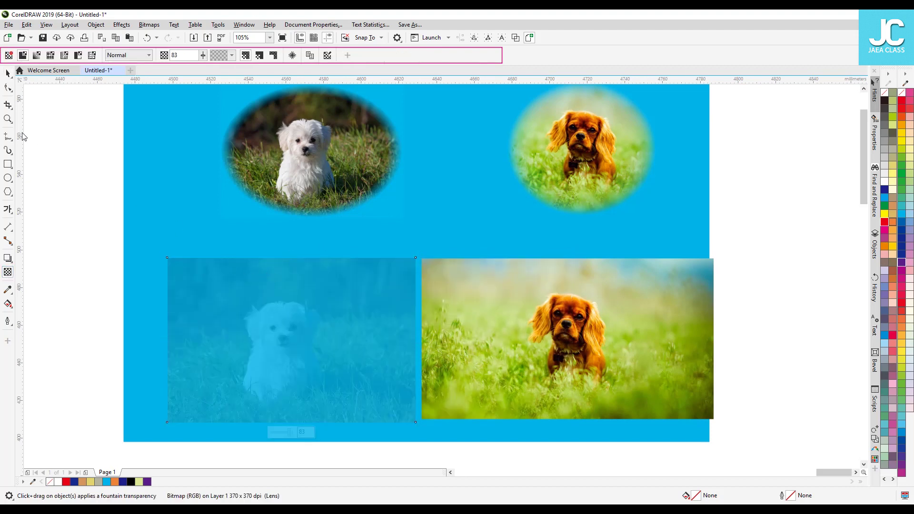
left_click(37, 55)
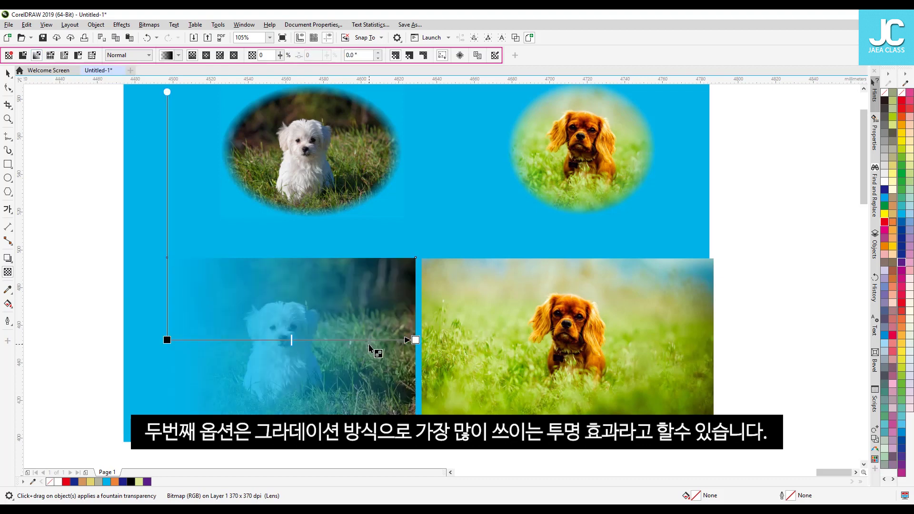
left_click_drag(415, 340, 291, 340)
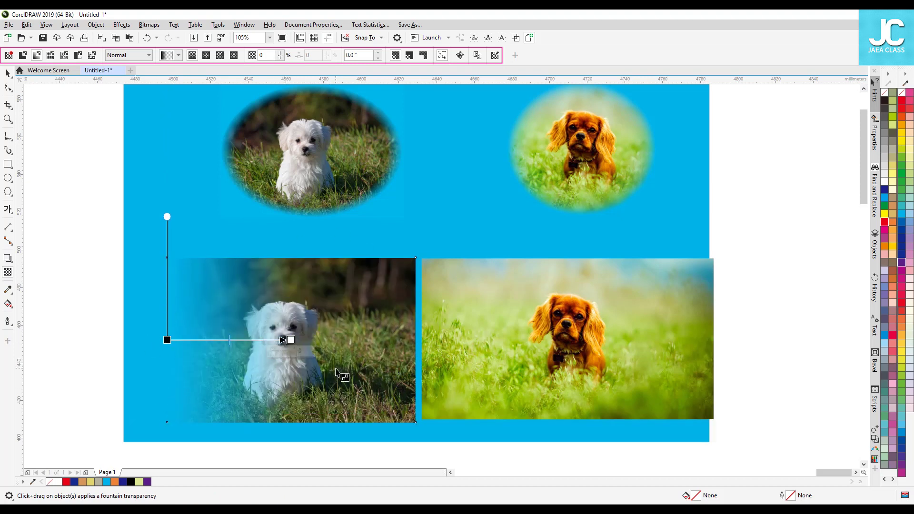
left_click_drag(290, 339, 249, 339)
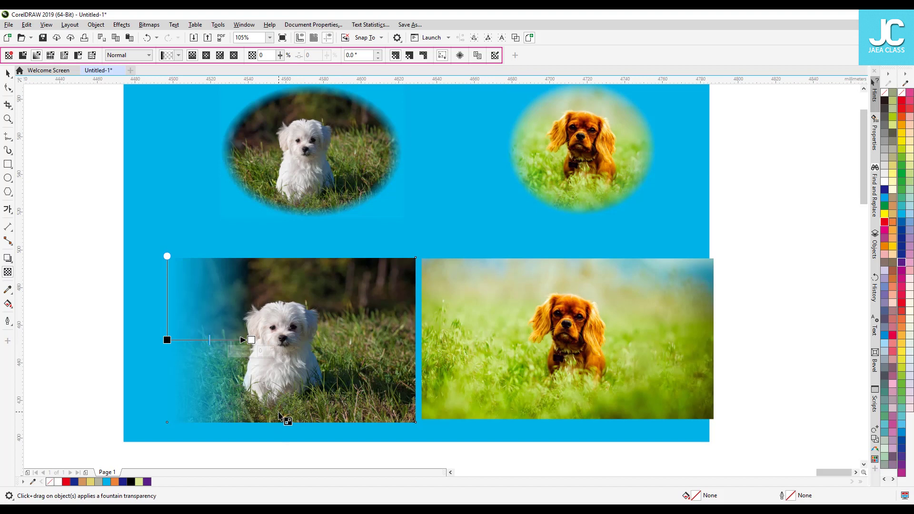
- Redirect the fountain transparency to -90°, fading from the white dog photo's upper part down to its bottom edge
left_click_drag(167, 341, 252, 417)
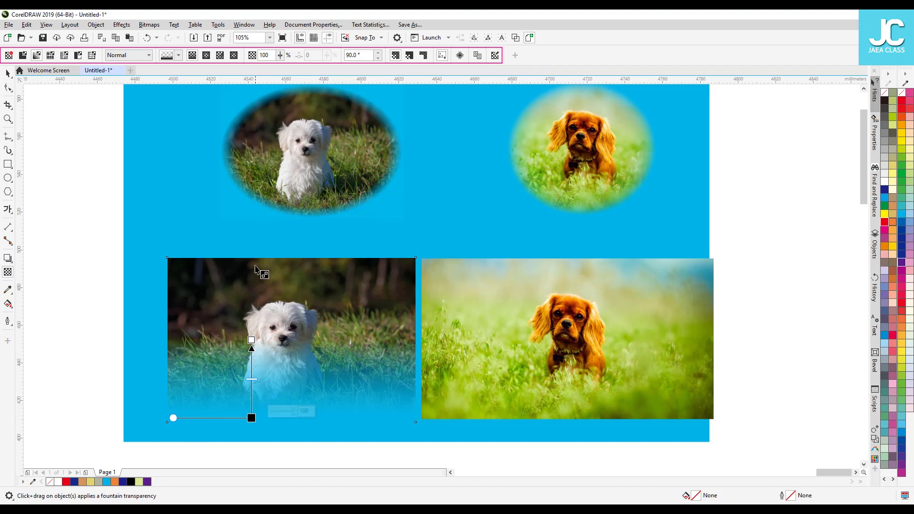
left_click_drag(255, 419, 253, 261)
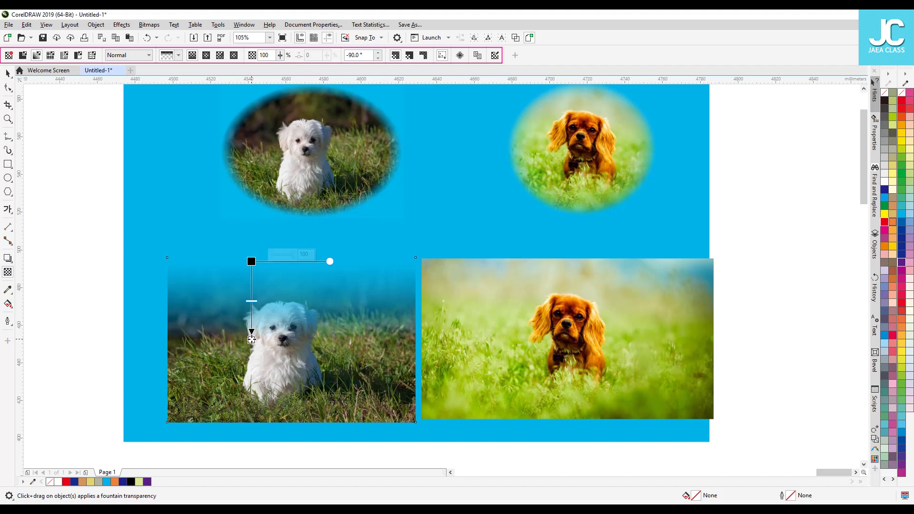
left_click_drag(251, 339, 251, 416)
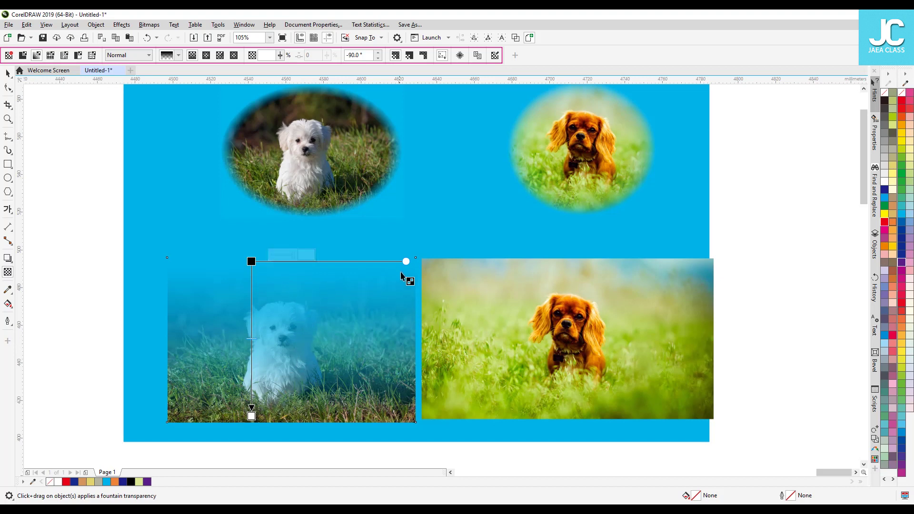
left_click_drag(252, 261, 251, 290)
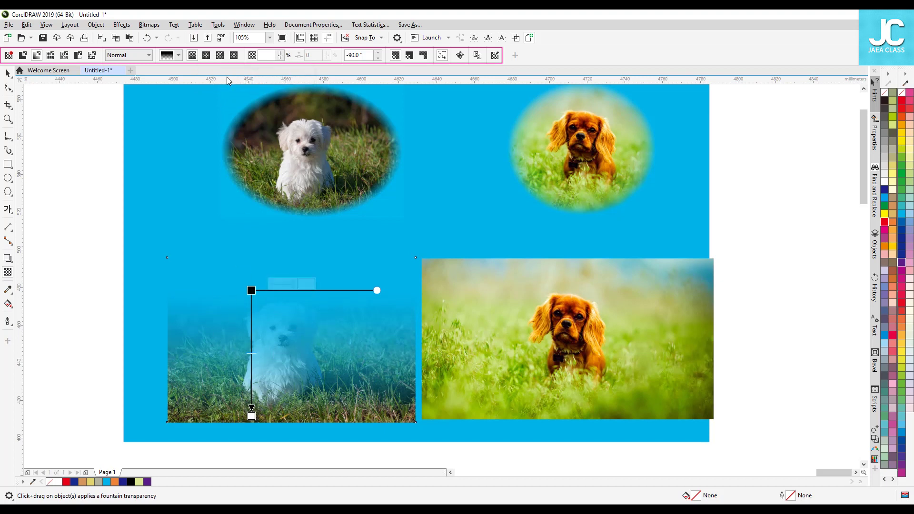
- Try the elliptical, conical and rectangular fountain transparencies on the white dog photo, centring the rectangular fade on the dog's face
left_click(208, 56)
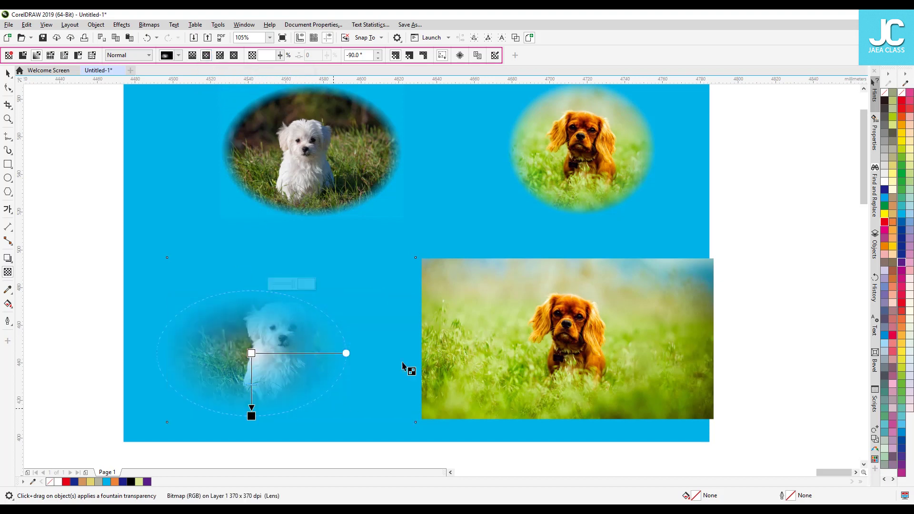
left_click(220, 56)
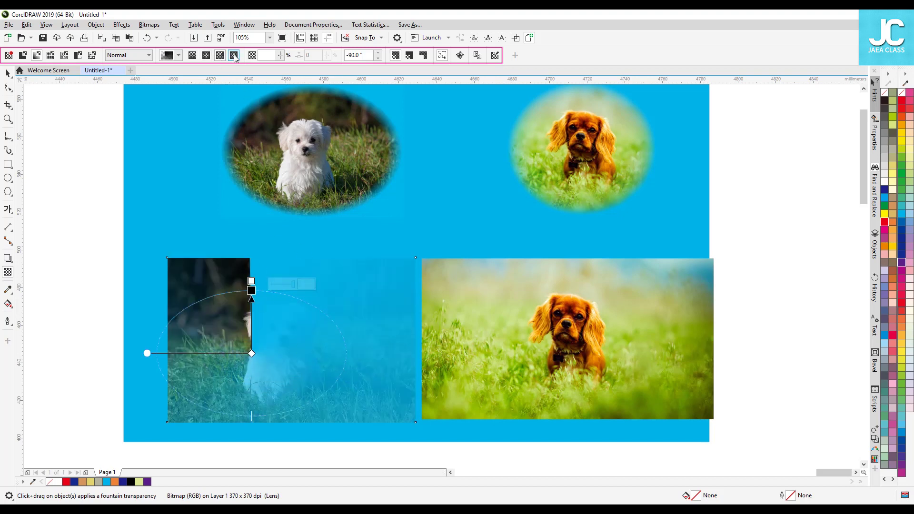
left_click(234, 55)
left_click_drag(251, 354, 282, 339)
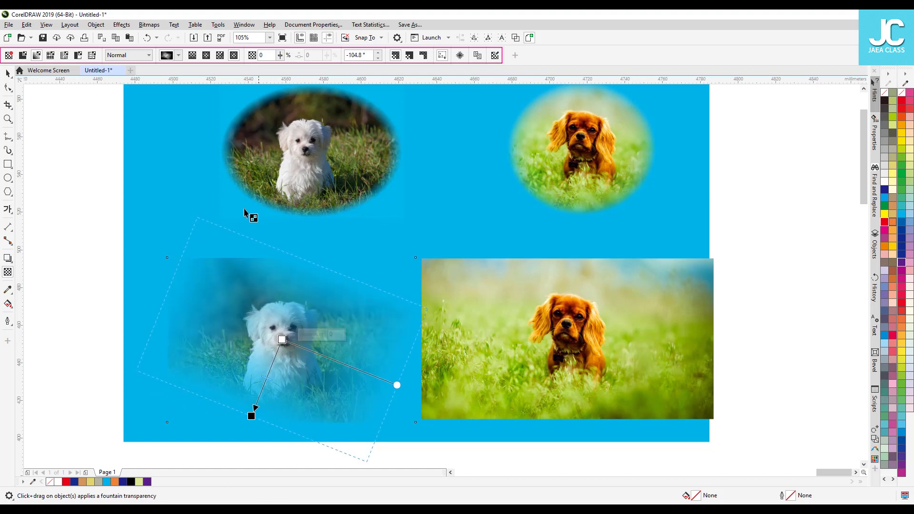
- Apply a vector pattern transparency with a smaller tile, and replace it with a bitmap pattern whose tile is shrunk and rotated
left_click(50, 55)
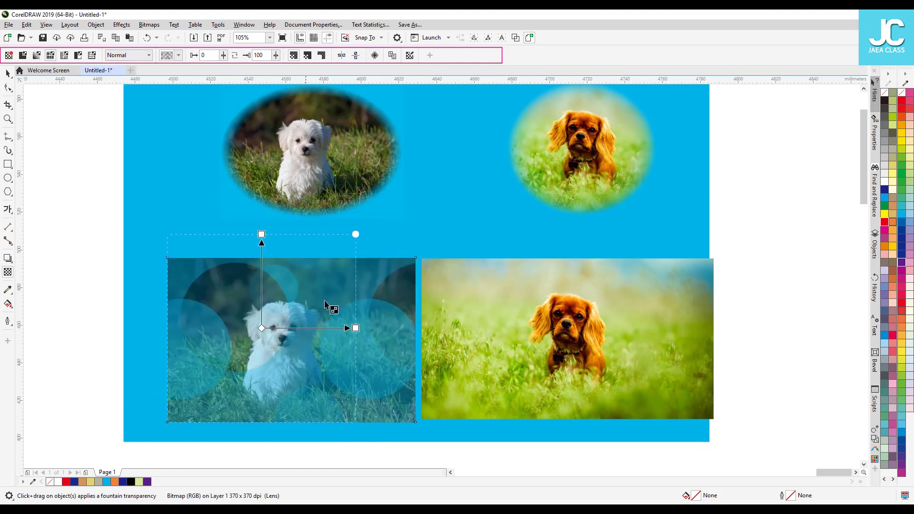
left_click_drag(355, 234, 313, 277)
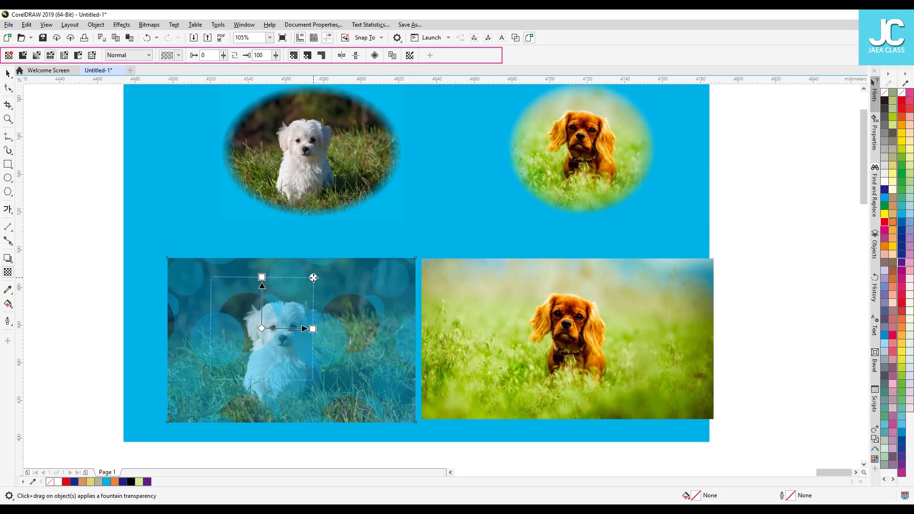
left_click(65, 55)
left_click_drag(358, 234, 304, 317)
left_click_drag(311, 308, 311, 304)
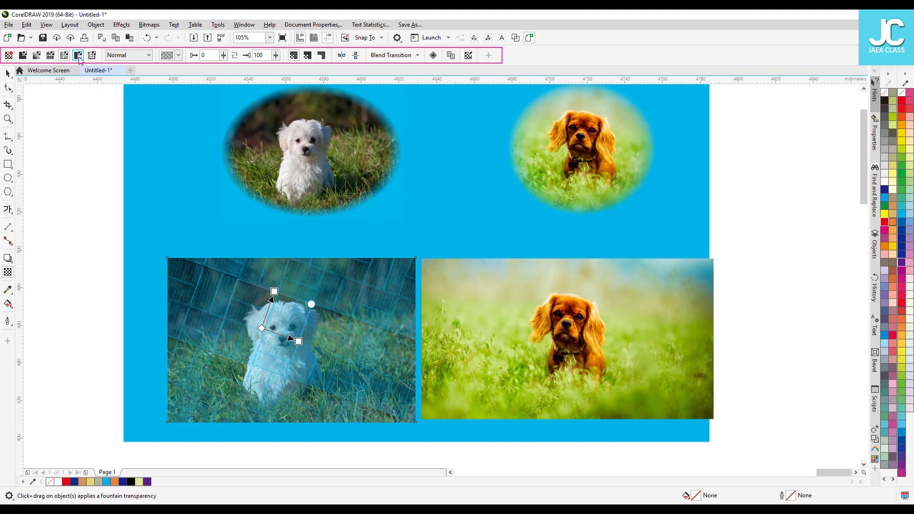
- Move the white dog photo slightly left and apply a two-color pattern transparency with its dot tile reduced in size
left_click(8, 74)
left_click_drag(294, 339, 275, 315)
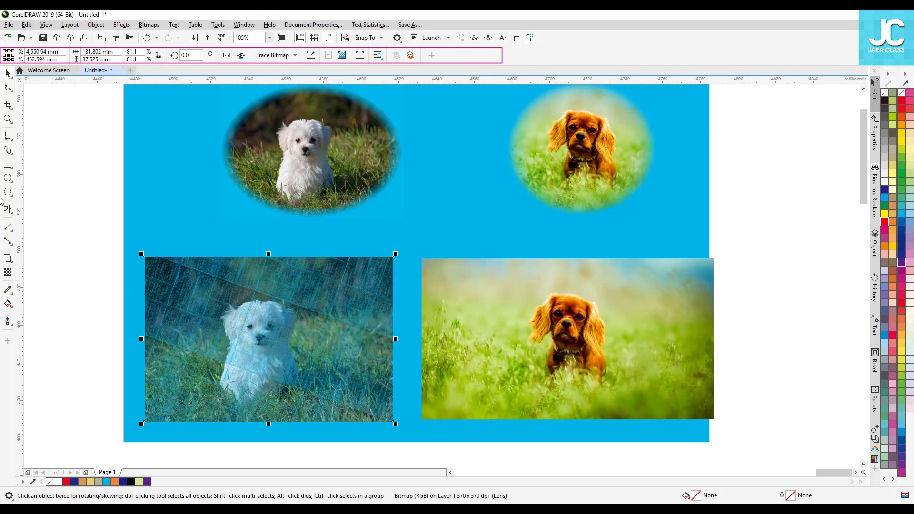
left_click(8, 272)
left_click(83, 57)
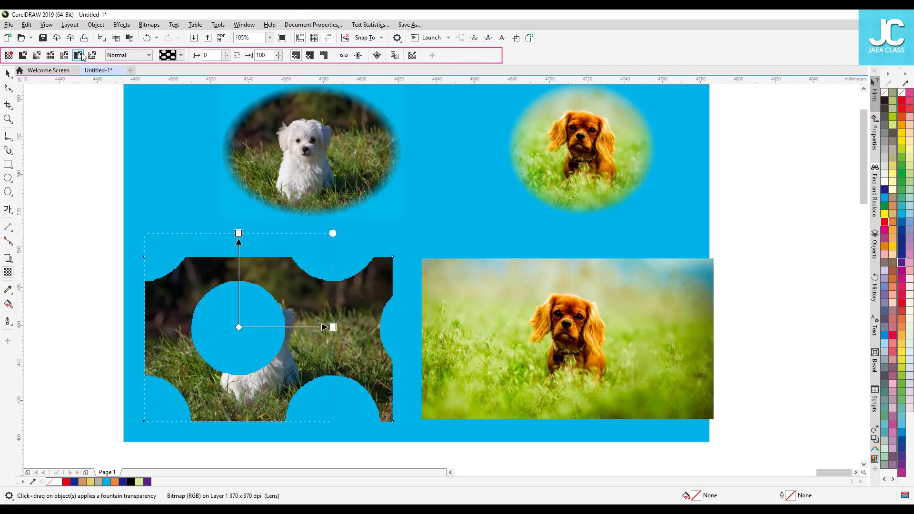
left_click_drag(332, 231, 299, 271)
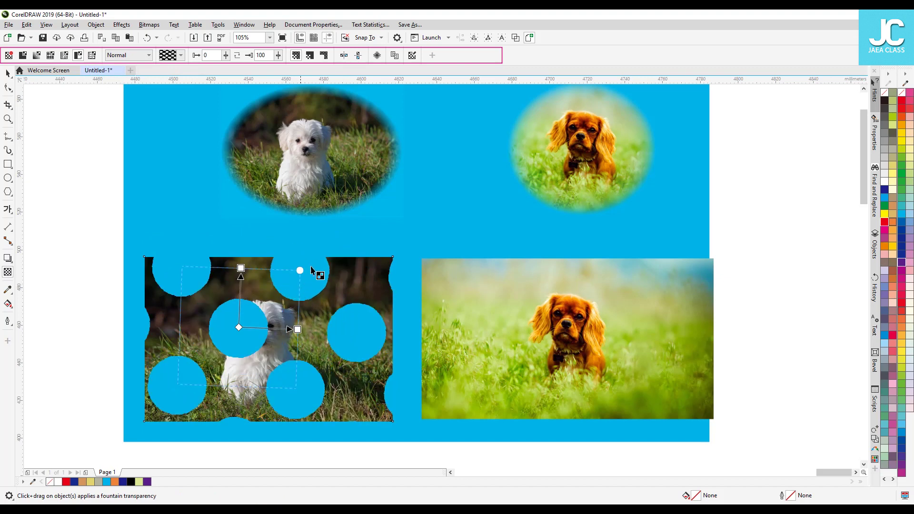
- Shrink and tilt the two-color pattern tile further, and switch the pattern to rings
left_click_drag(300, 270, 270, 287)
left_click(181, 57)
left_click(194, 101)
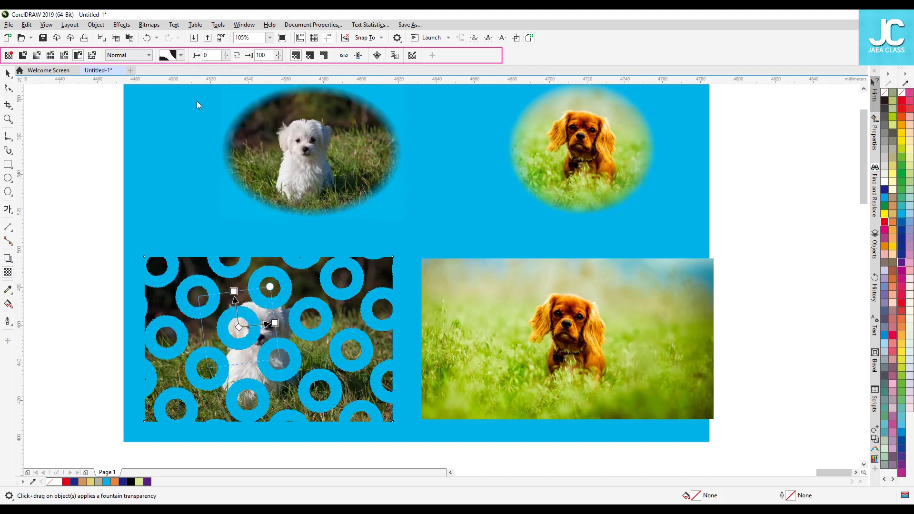
- Switch the white dog photo's two-color transparency pattern to dotted diagonal stripes, and enlarge and rotate the pattern tile
left_click(183, 58)
left_click(222, 100)
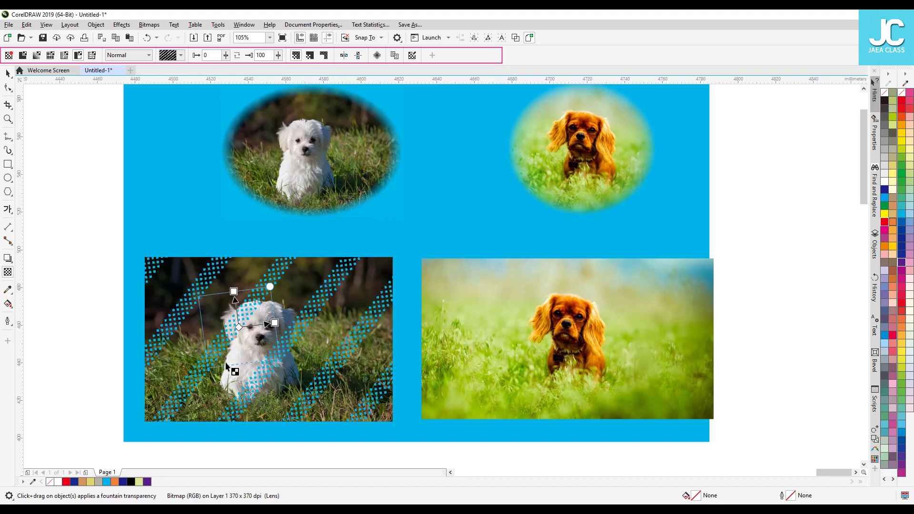
left_click_drag(270, 287, 320, 303)
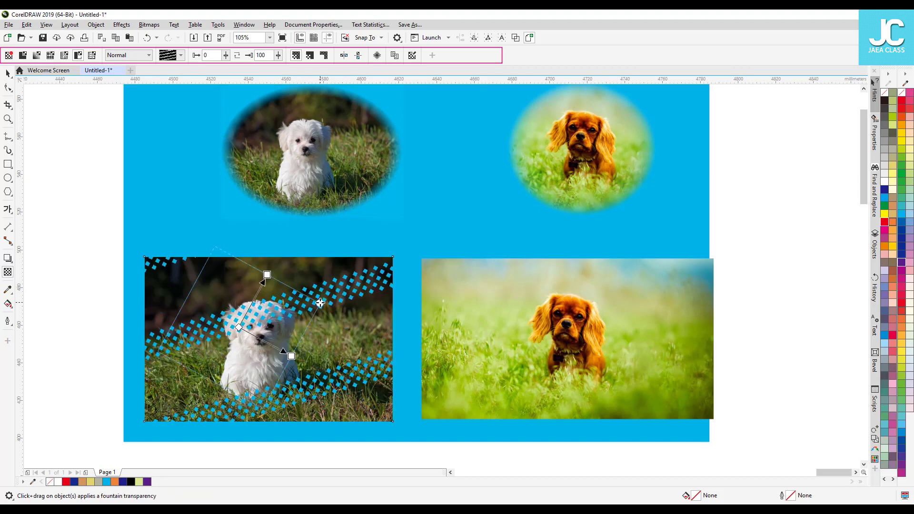
- Try the web, concentric-square and diamond two-color patterns in turn as the white dog photo's transparency
left_click(181, 55)
left_click(260, 127)
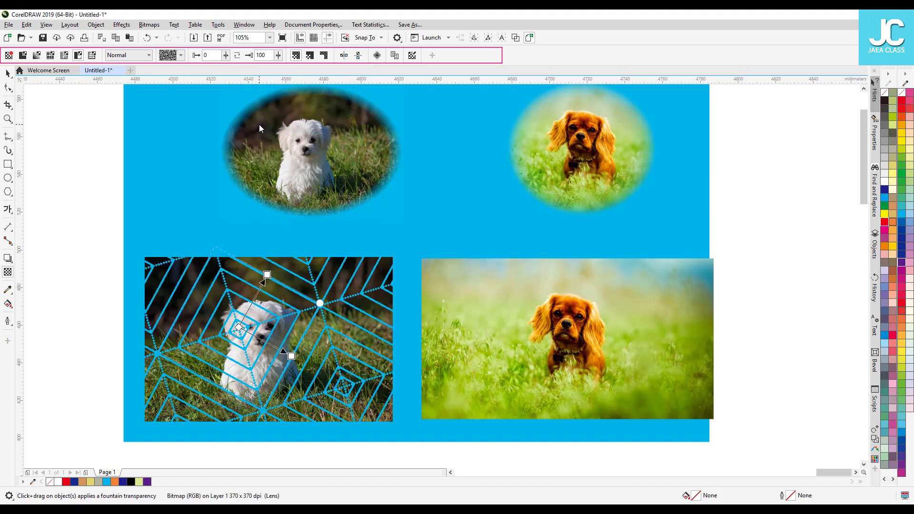
left_click(180, 56)
left_click(285, 126)
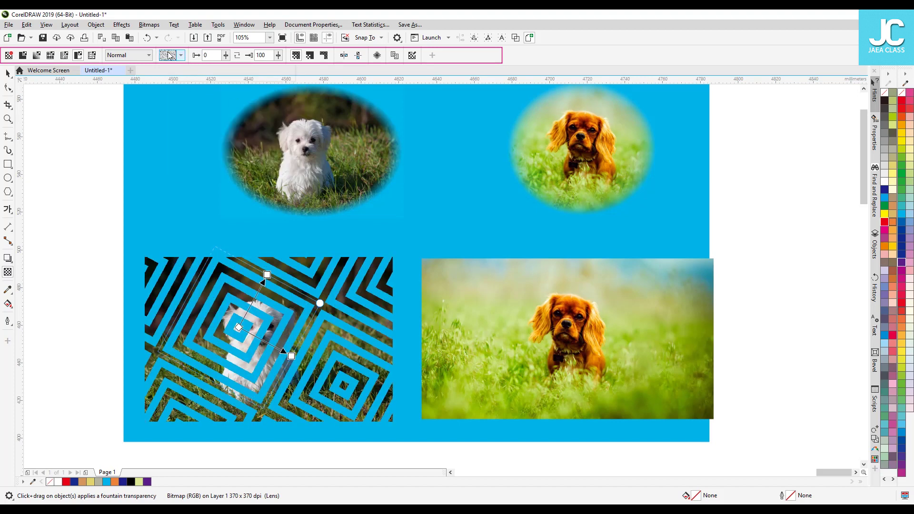
left_click(169, 56)
left_click(198, 161)
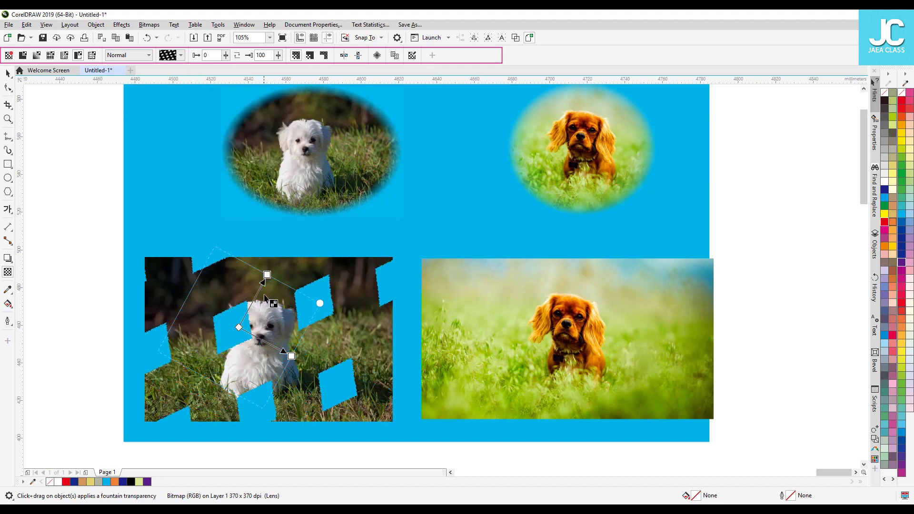
- Apply a texture transparency from Samples to the white dog photo, try two other textures, and shrink and tilt the tile
left_click(93, 59)
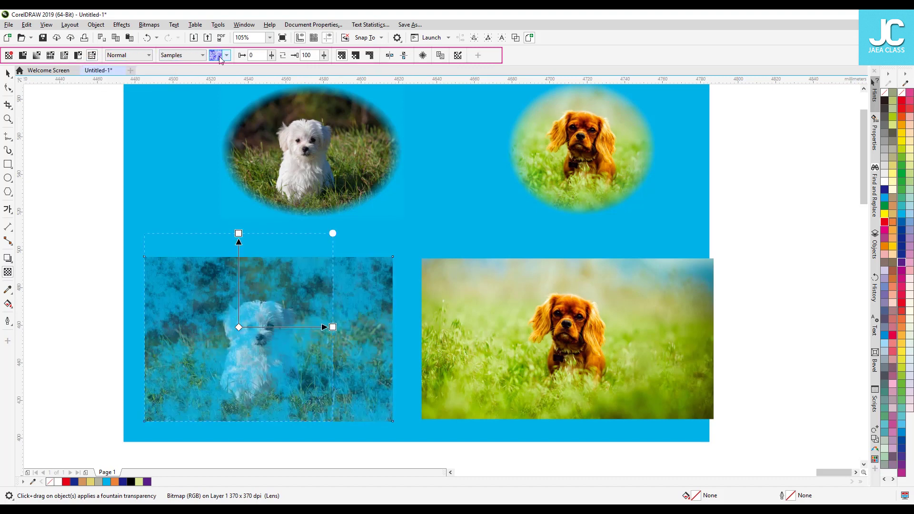
left_click(219, 58)
left_click(252, 172)
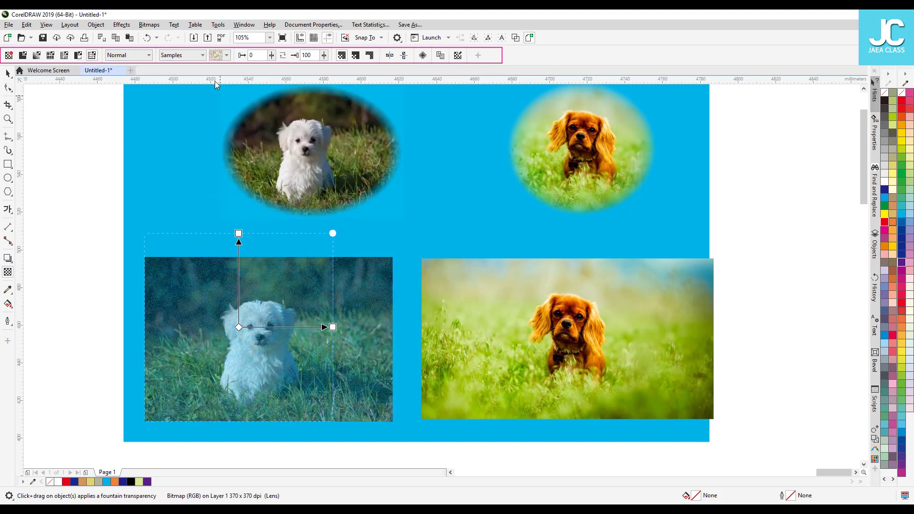
left_click(217, 56)
left_click(290, 139)
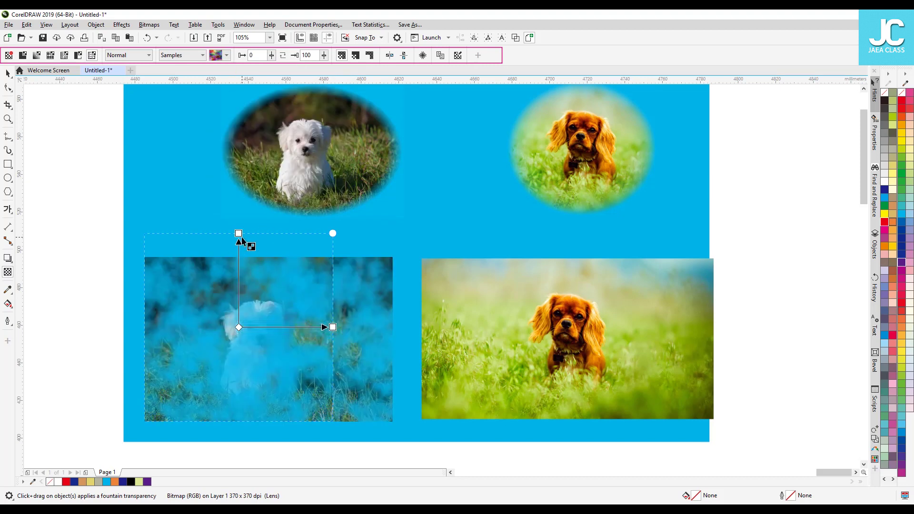
left_click_drag(238, 233, 242, 278)
left_click_drag(333, 272, 302, 271)
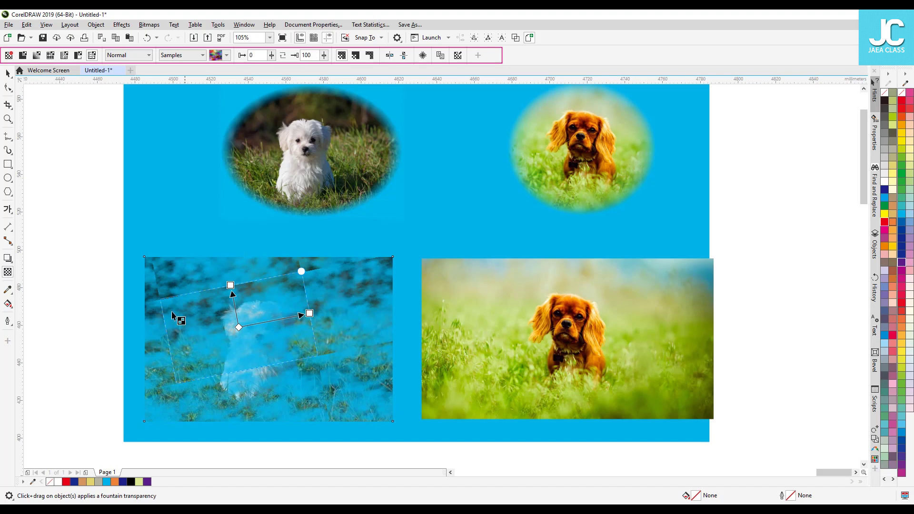
- Clear the white dog photo's transparency and apply a linear fountain transparency at 180° that fades out its right side
left_click(9, 55)
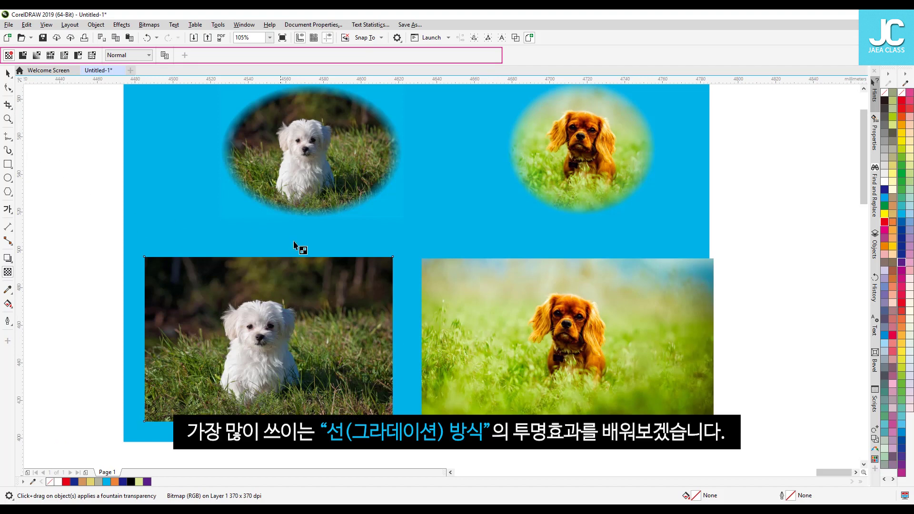
left_click(37, 55)
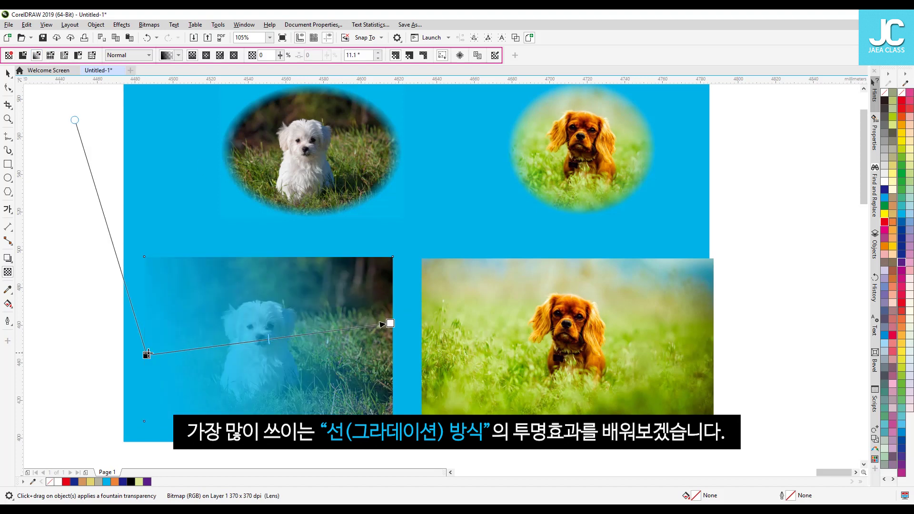
left_click_drag(147, 354, 297, 345)
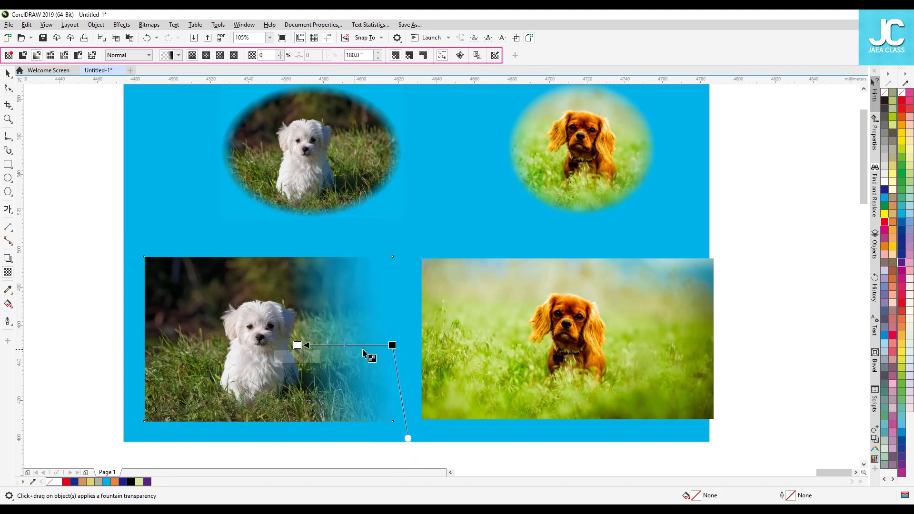
left_click_drag(396, 345, 388, 345)
left_click_drag(407, 438, 388, 433)
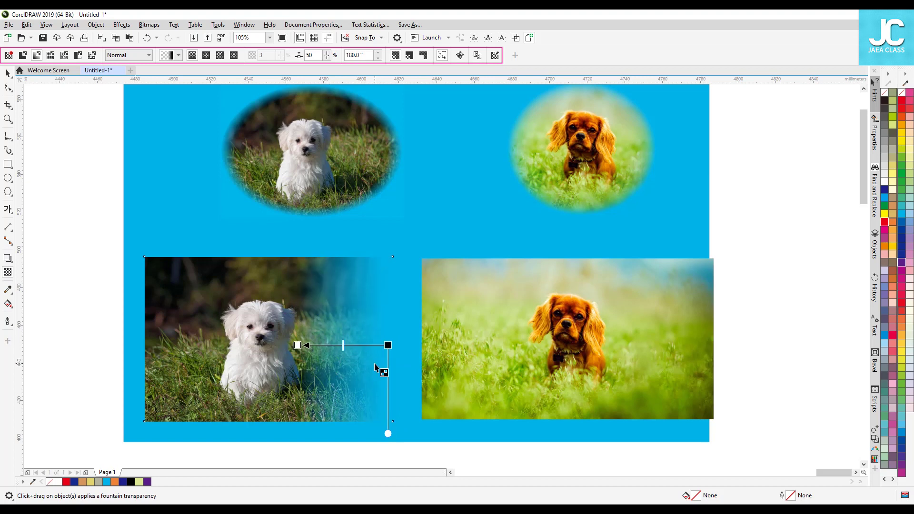
- Slide the faded white dog photo over the brown dog photo to check the blend, and move it back beside it
key("space")
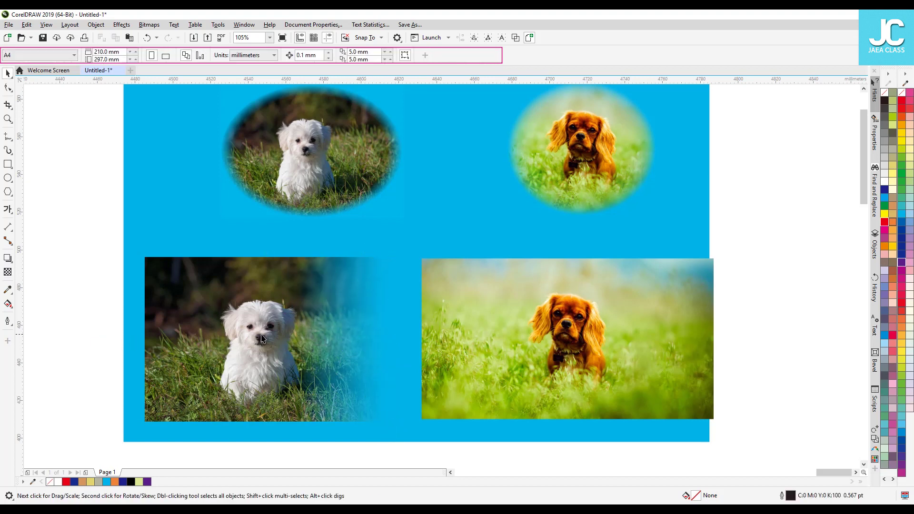
left_click_drag(245, 325, 375, 325)
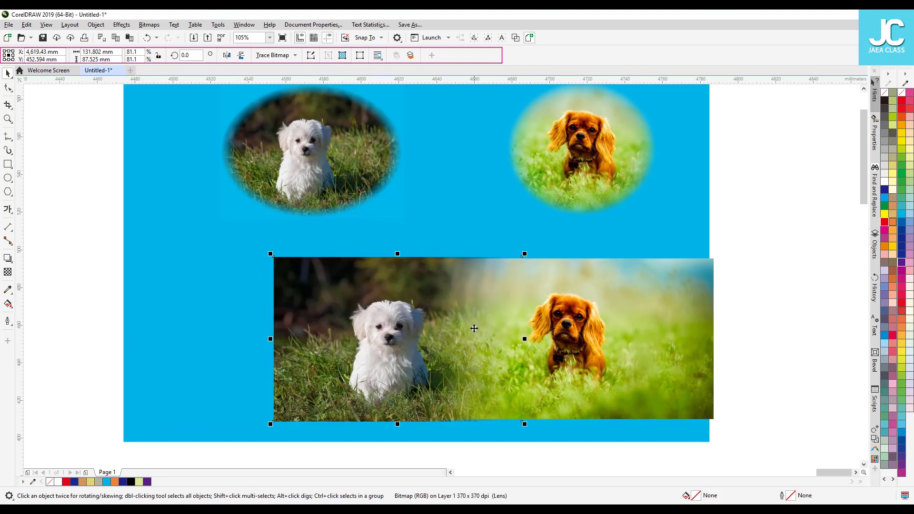
left_click_drag(367, 285, 278, 286)
- Try a linear transparency fading the brown dog photo's left side, overlap it on the white dog photo, and undo both changes
left_click(515, 291)
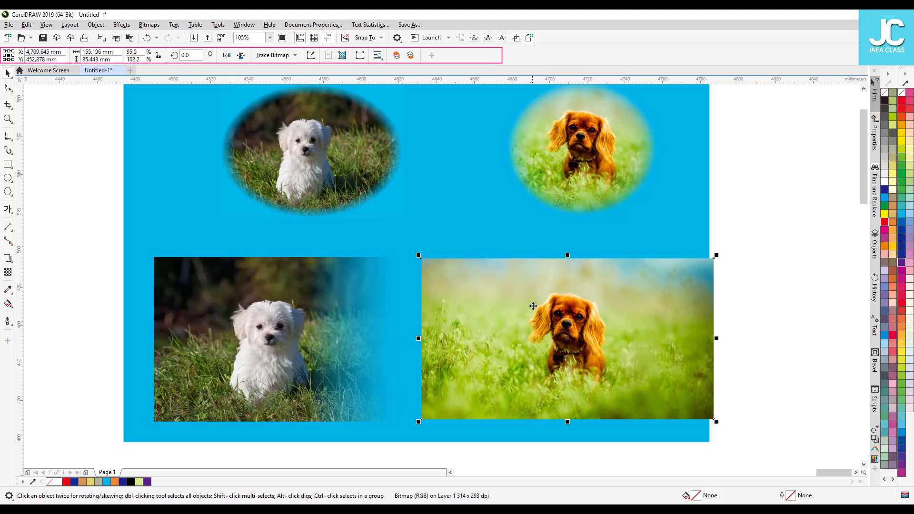
left_click(7, 272)
left_click_drag(505, 331, 424, 336)
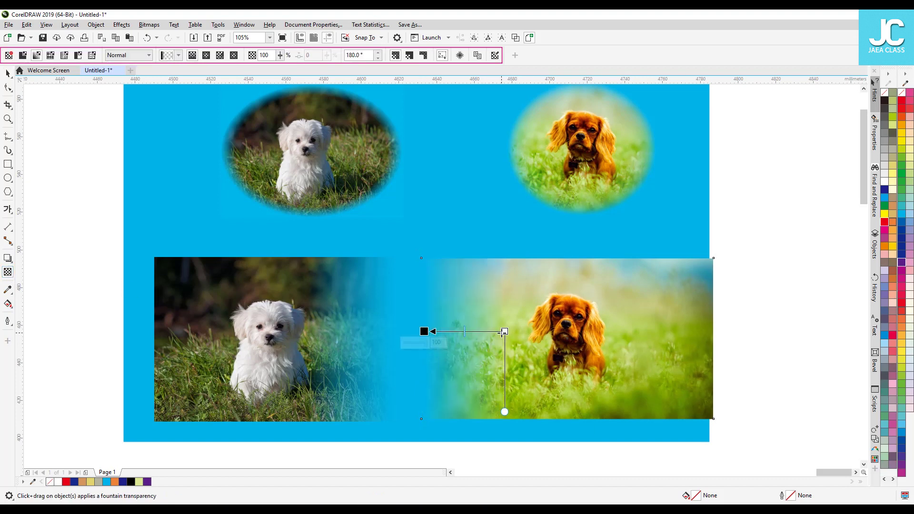
key("space")
left_click_drag(628, 328, 486, 332)
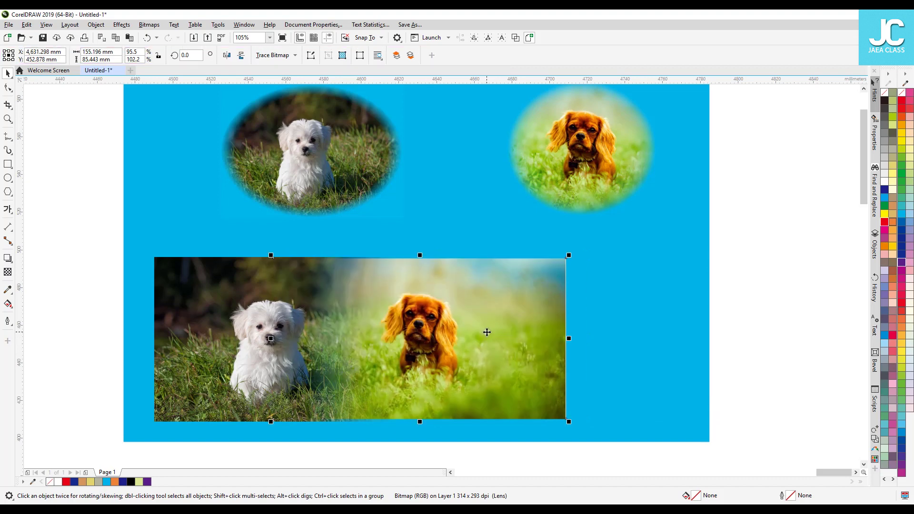
key("ctrl+z")
key("ctrl+z")
- Shift the lower white dog photo and the lower brown dog photo slightly left
left_click(295, 321)
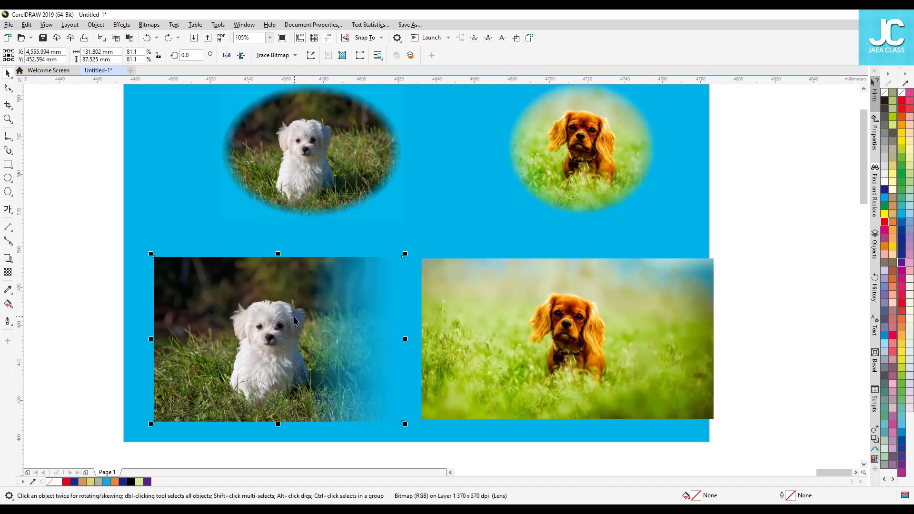
left_click_drag(244, 308, 236, 308)
left_click(73, 315)
left_click_drag(519, 309, 511, 309)
- Widen the blue background rectangle toward the right and move the lower brown dog photo right within it
left_click(639, 218)
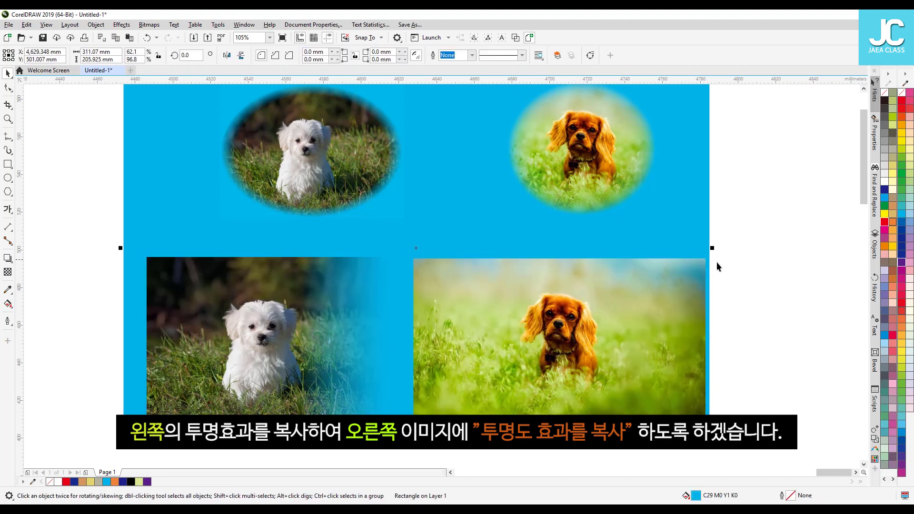
left_click_drag(714, 247, 765, 247)
left_click_drag(600, 291, 630, 291)
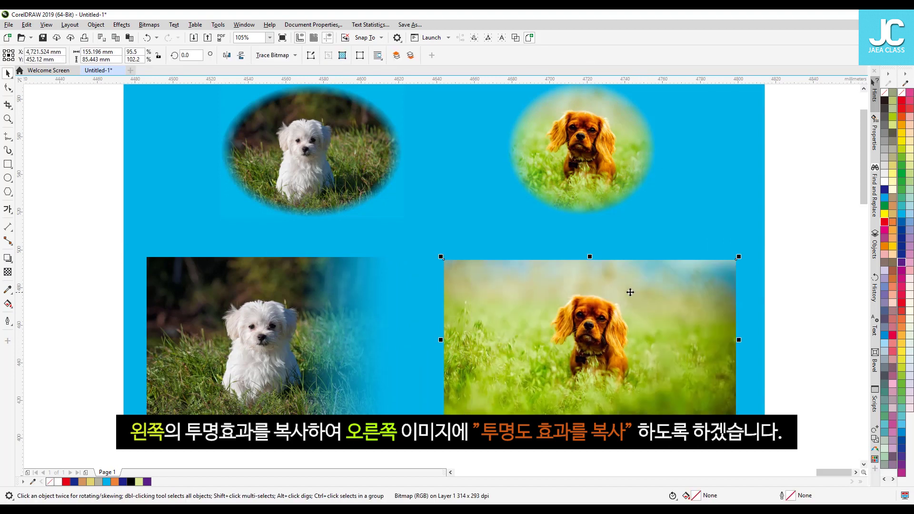
left_click(208, 318)
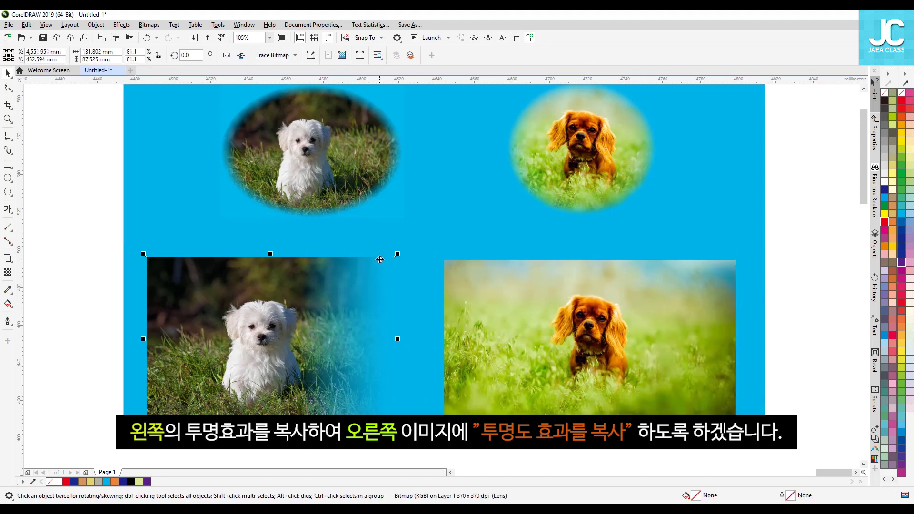
left_click(540, 353)
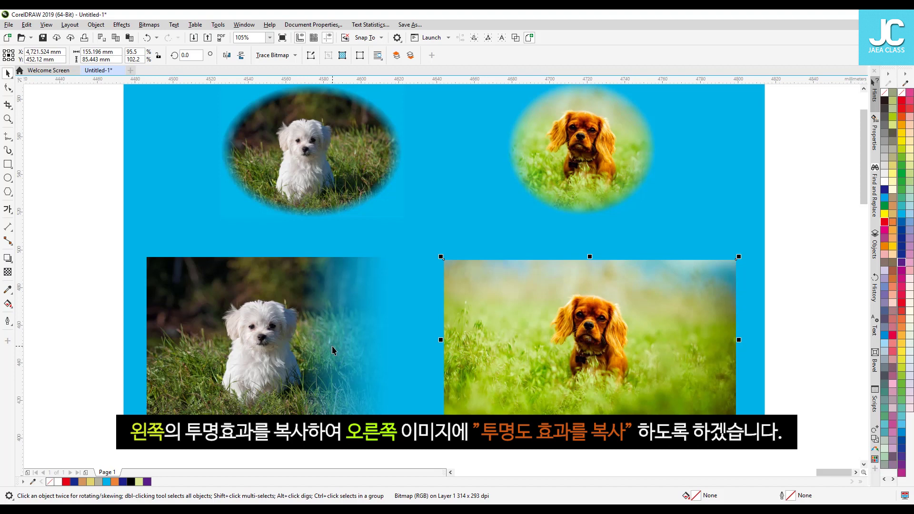
left_click(112, 273)
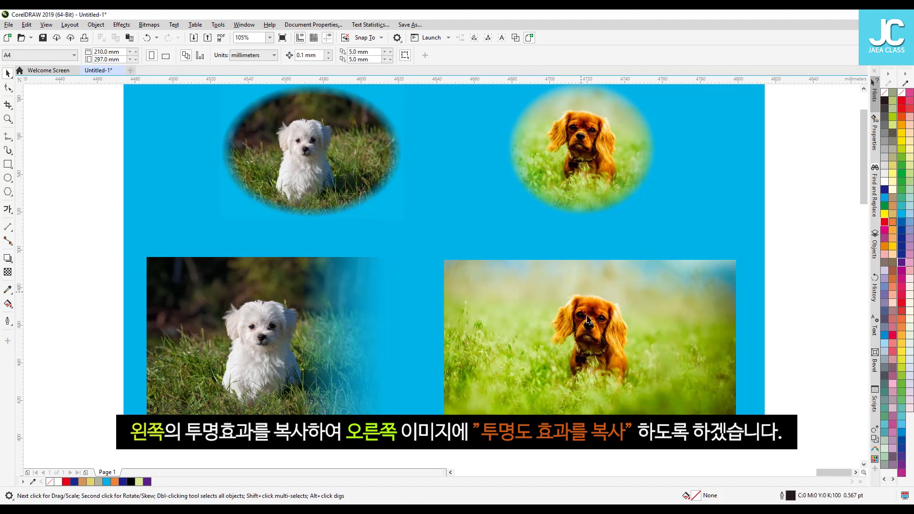
- Copy the white dog photo's linear transparency onto the lower brown dog photo, and undo the copied transparency
left_click(598, 329)
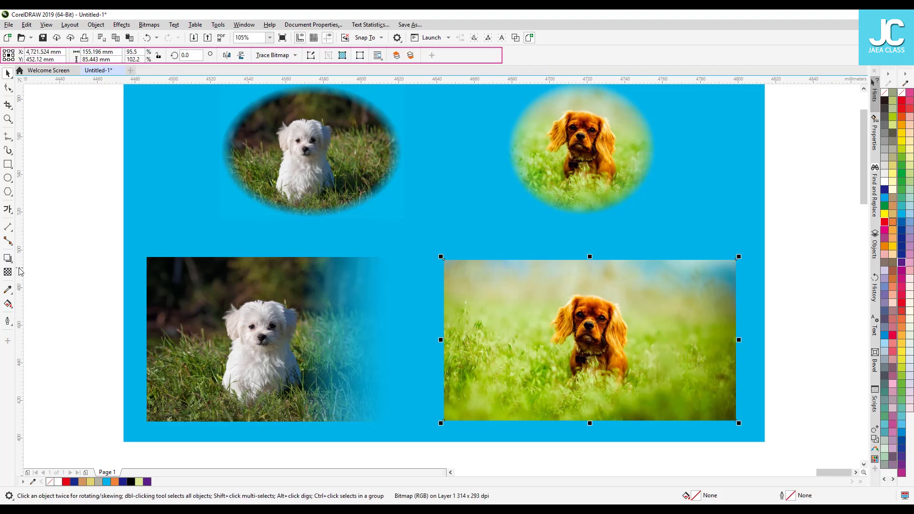
left_click(7, 272)
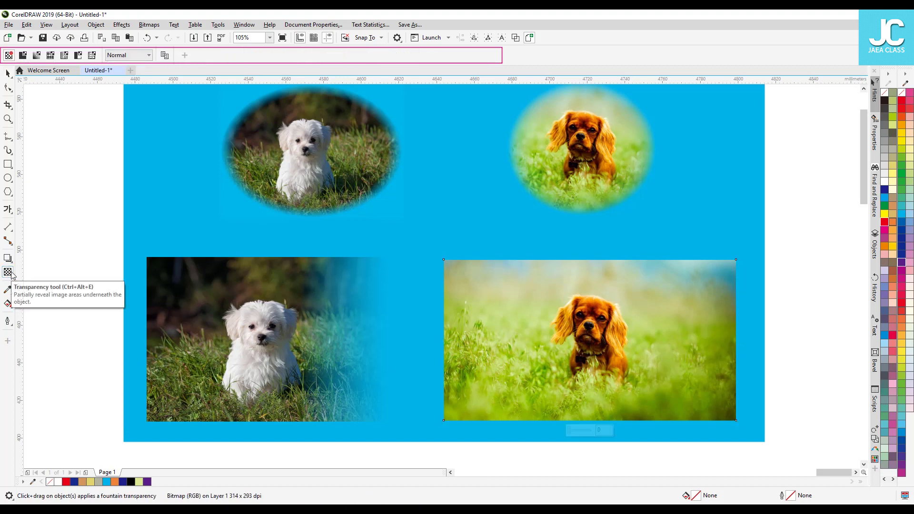
left_click(165, 56)
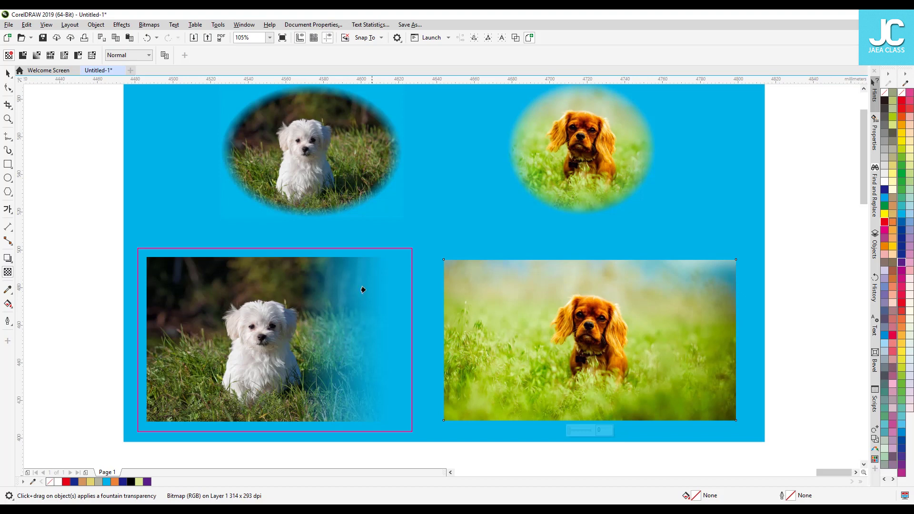
left_click(275, 328)
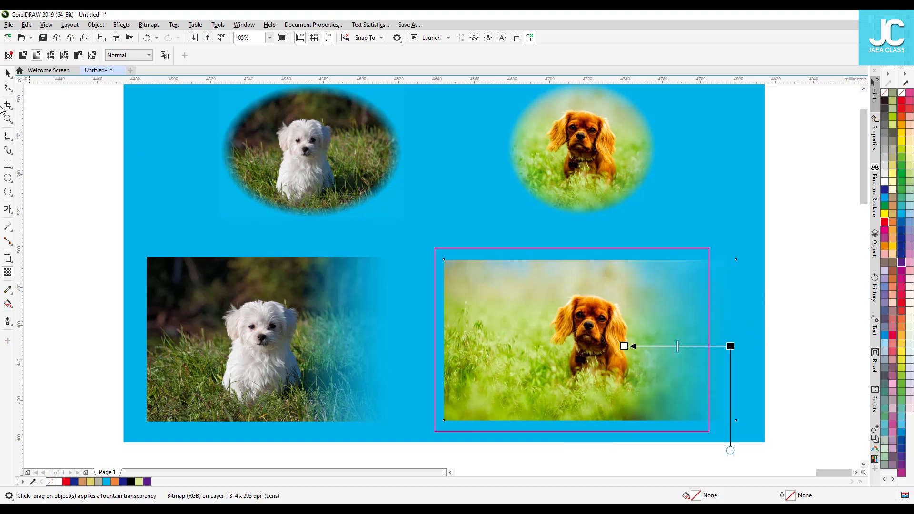
left_click(7, 73)
left_click(94, 174)
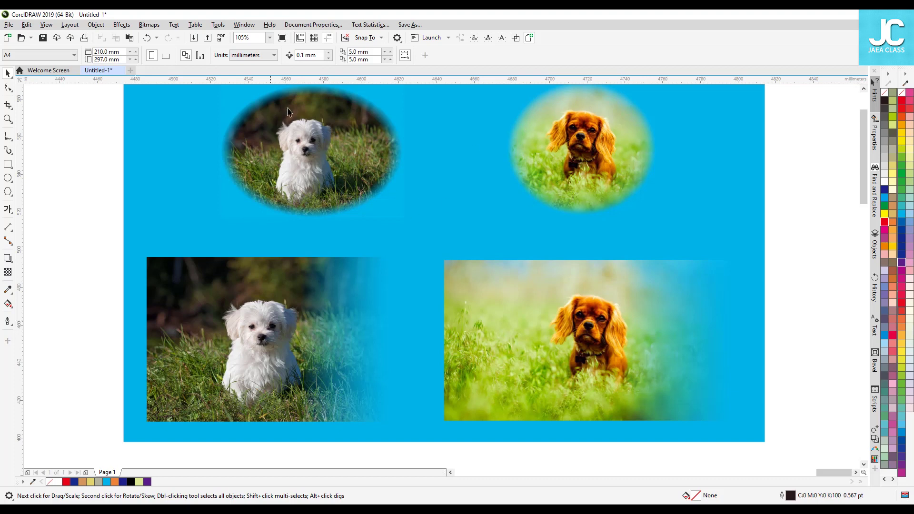
left_click(561, 318)
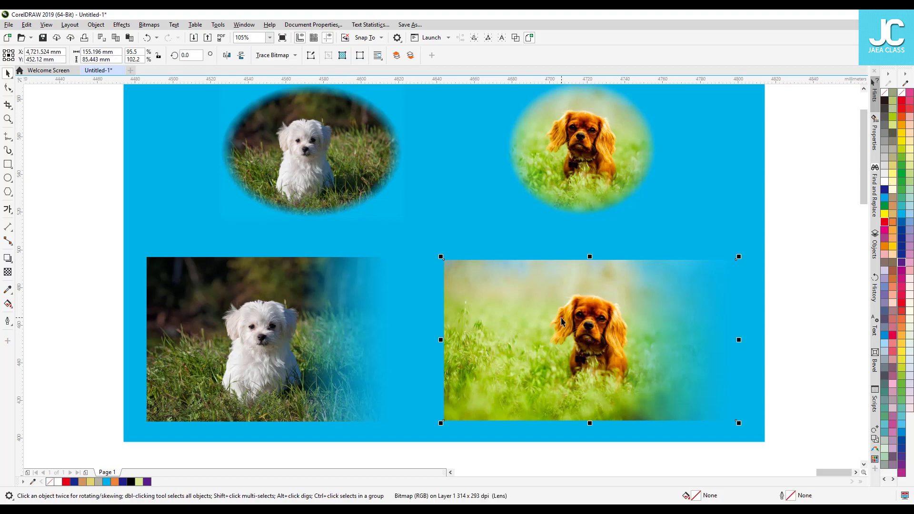
key("ctrl+z")
- Remove the linear transparency from the lower white dog photo
left_click(312, 327)
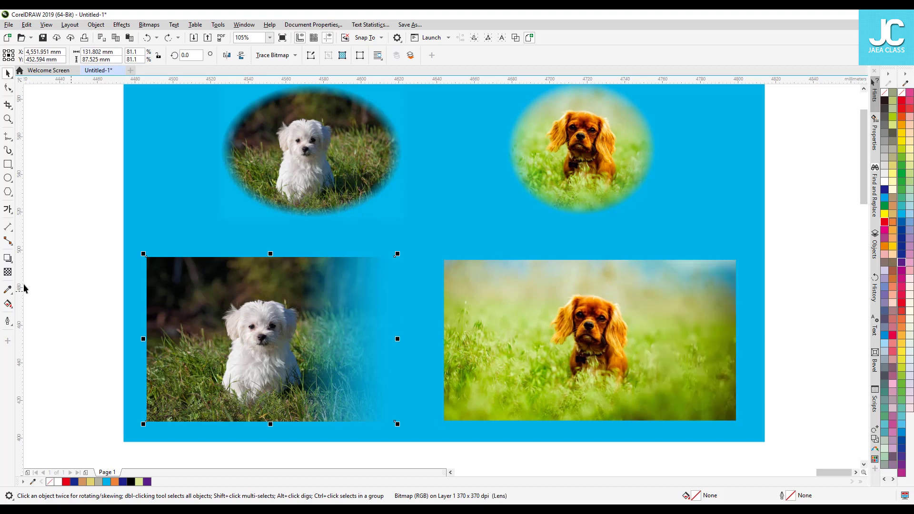
left_click(7, 272)
left_click(8, 54)
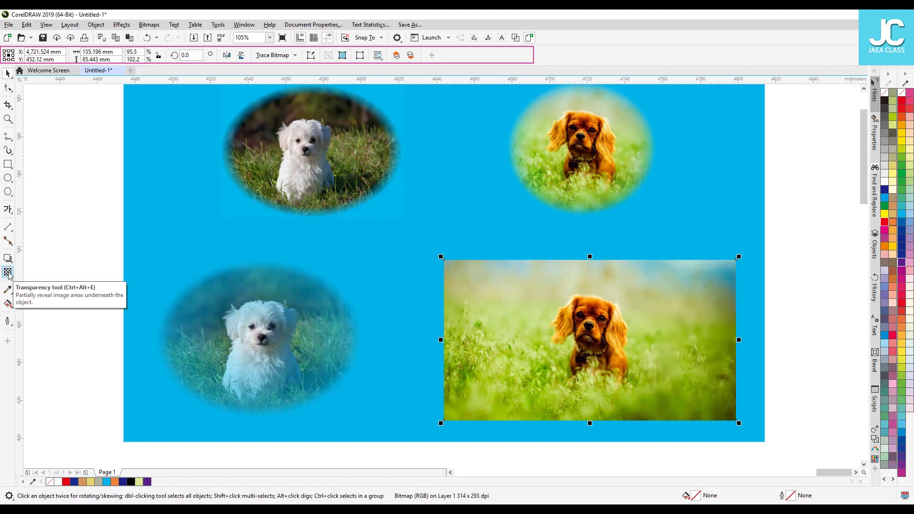
- Apply a fountain transparency to the lower brown dog photo, trying the linear, elliptical and conical types before choosing rectangular
left_click(9, 273)
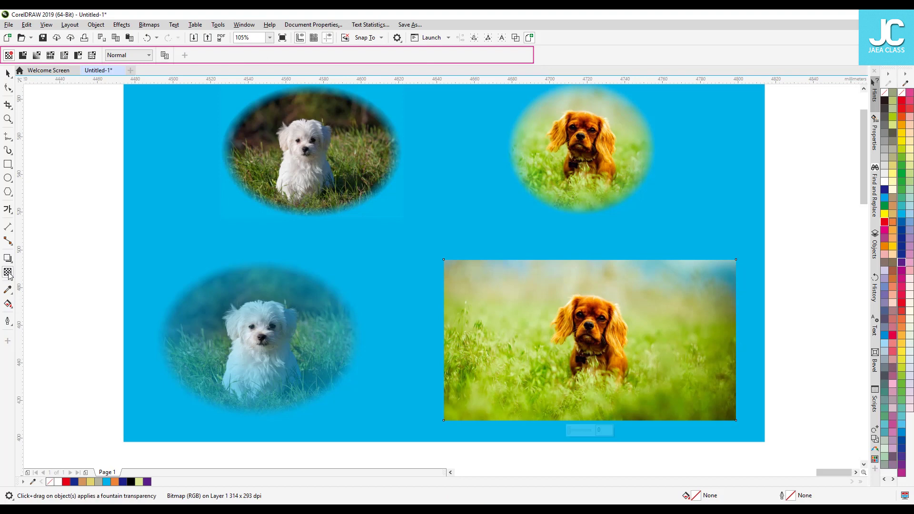
left_click(36, 56)
left_click(194, 55)
left_click(207, 55)
left_click(220, 56)
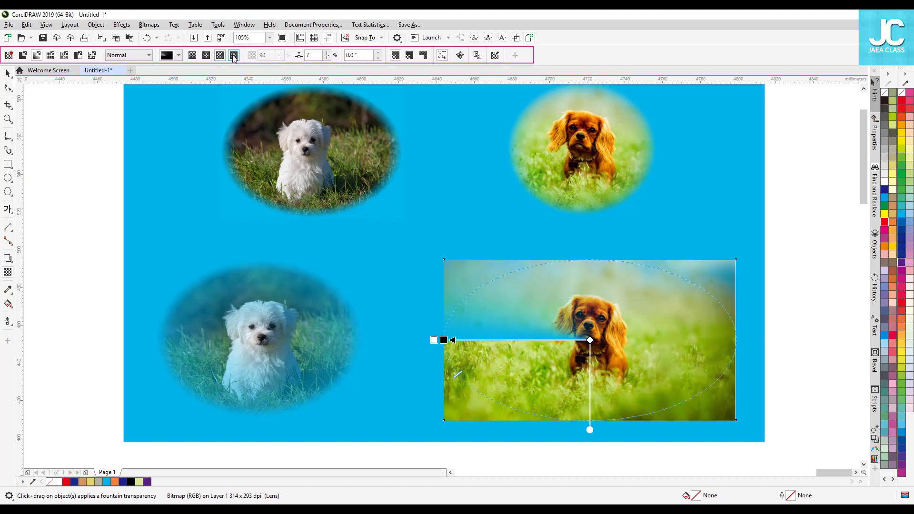
left_click(234, 56)
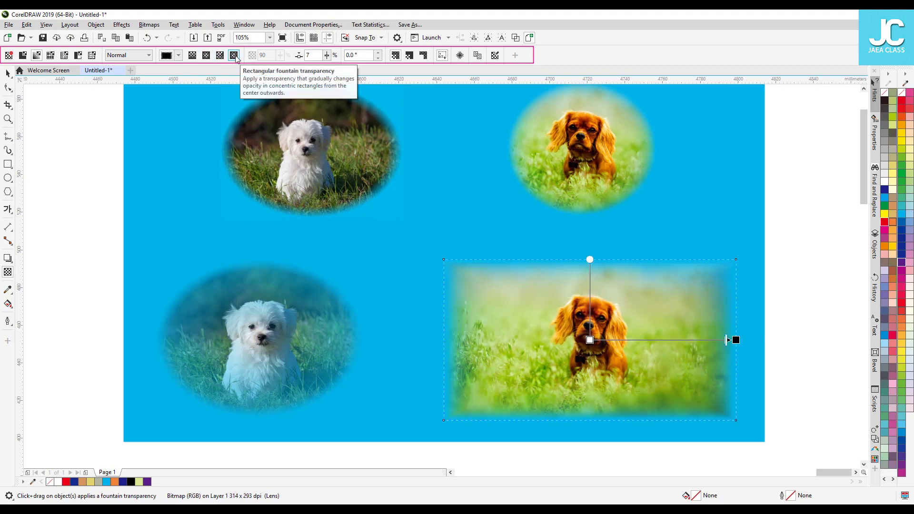
- Try the linear and elliptical fountain types on the lower brown dog photo's transparency and deselect the photo
left_click(194, 55)
left_click(206, 56)
left_click(193, 56)
left_click(7, 74)
left_click(68, 178)
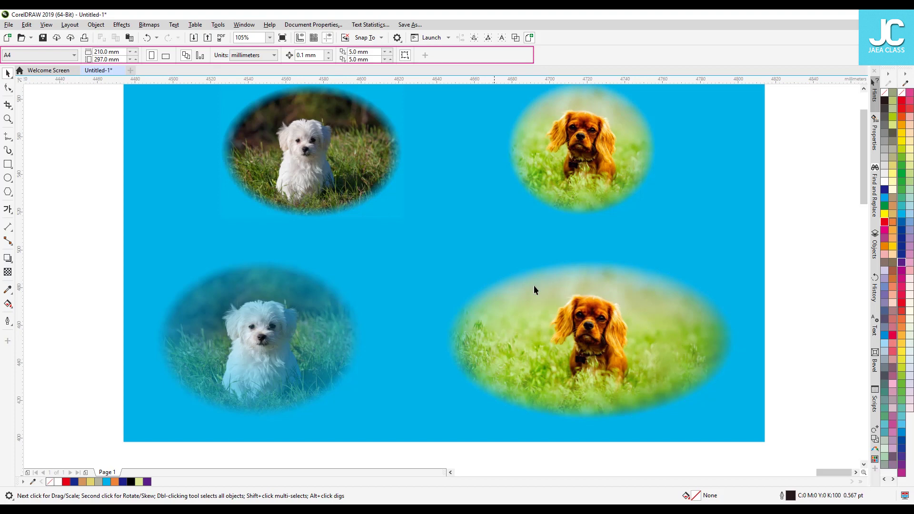
- Remove the fountain transparency from the lower brown dog photo
left_click(550, 322)
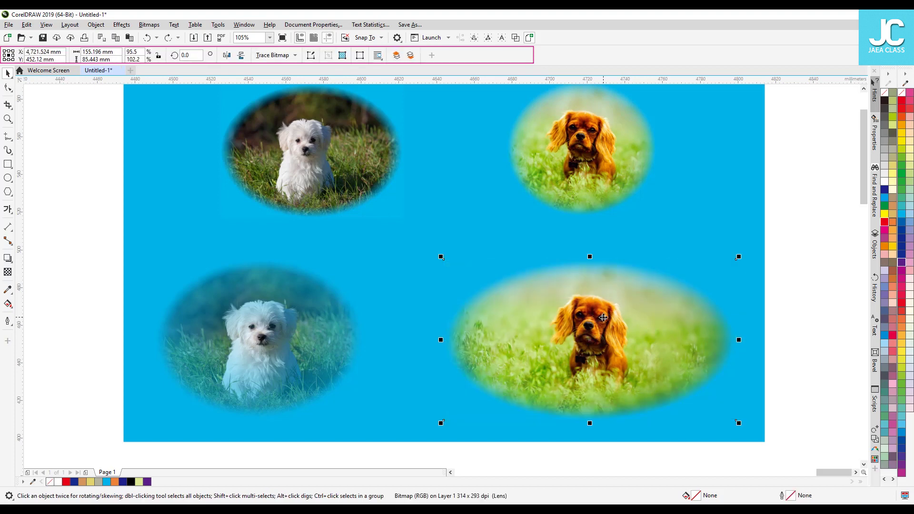
left_click(8, 271)
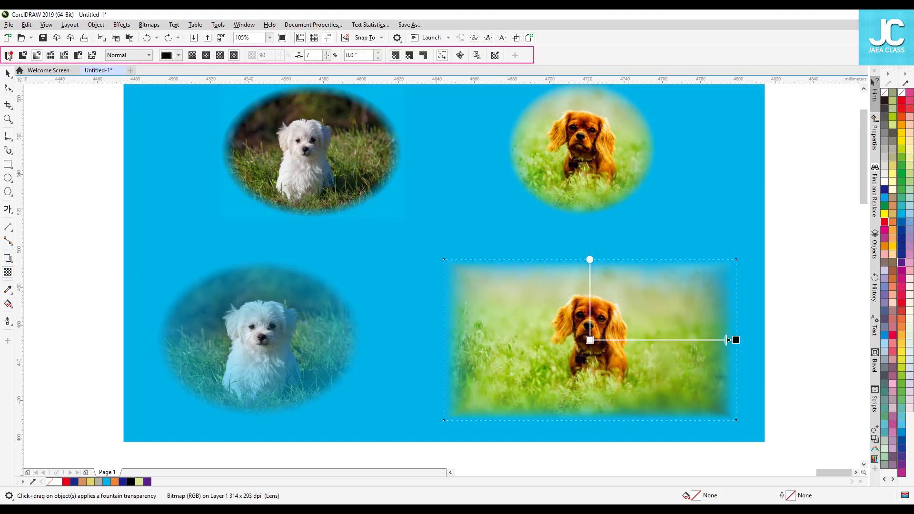
left_click(8, 56)
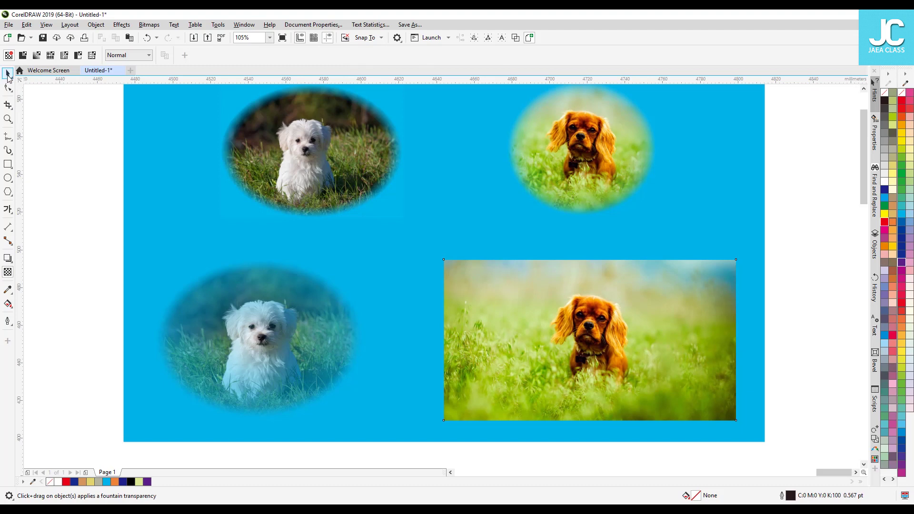
left_click(8, 73)
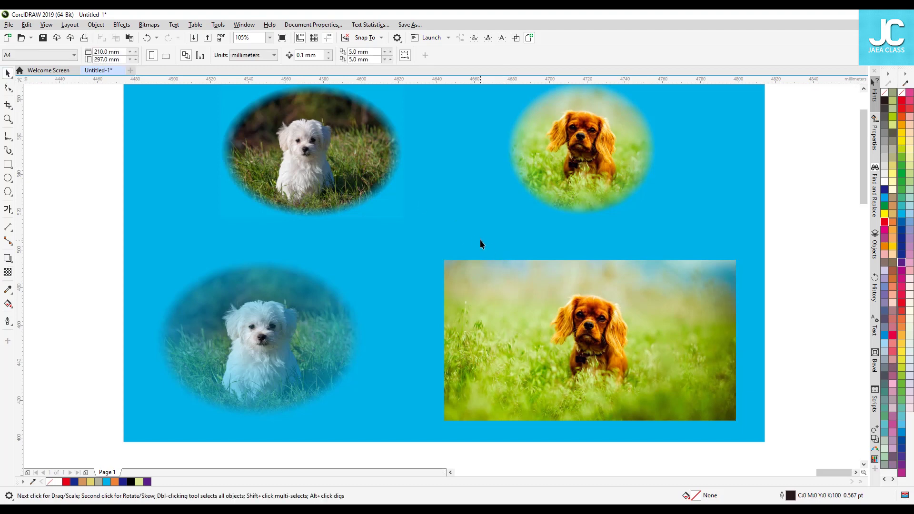
- Shift the two upper dog photos right and place the lower white dog photo beside them, scaled down to about 109 × 73 mm
left_click_drag(599, 137, 656, 150)
left_click_drag(304, 158, 428, 178)
left_click_drag(276, 323, 256, 161)
left_click_drag(377, 262, 335, 233)
left_click_drag(238, 158, 239, 163)
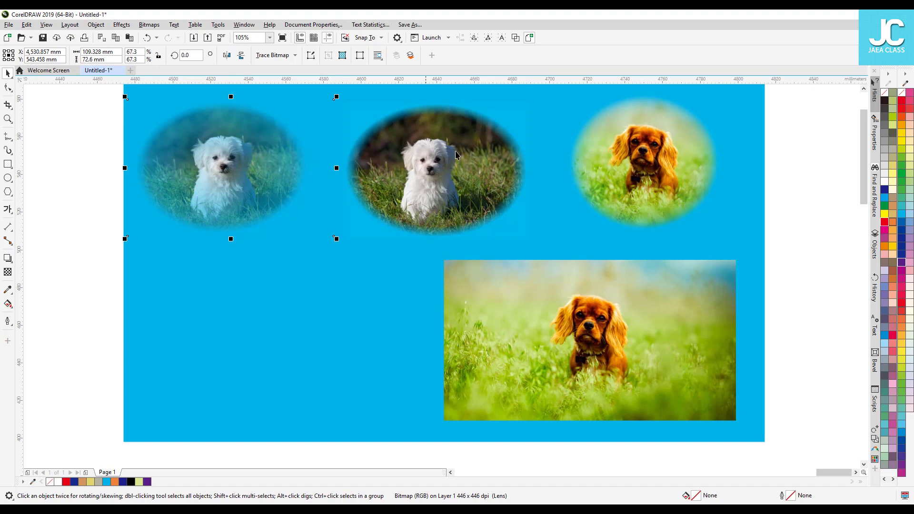
- Place a copy of the small faded white dog photo at the lower left of the background and remove its transparency
left_click_drag(204, 157, 215, 361)
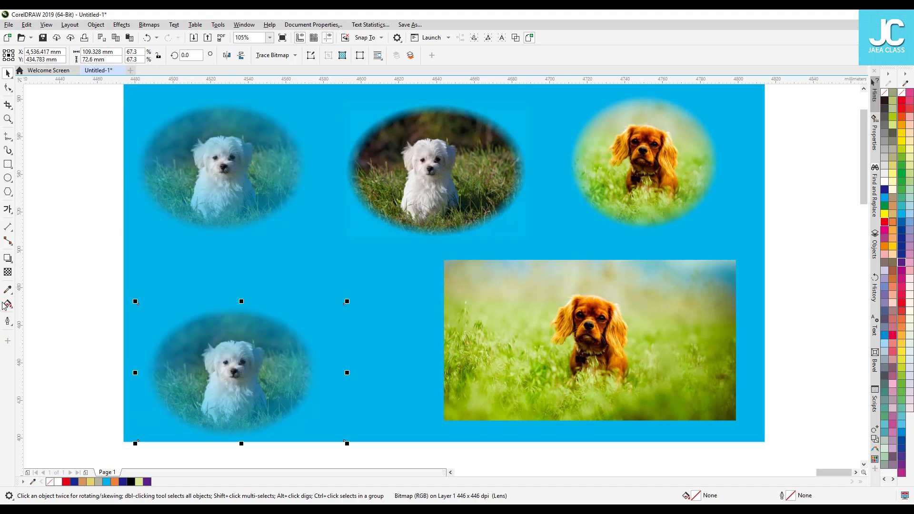
left_click(7, 271)
left_click(8, 55)
left_click(8, 73)
key("Escape")
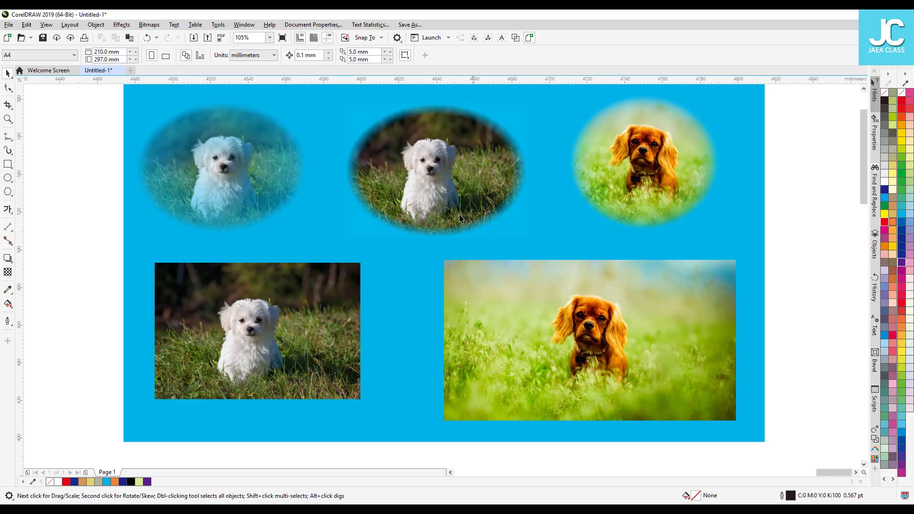
- Enlarge the lower white dog photo to about 127.5 × 84.7 mm and position it beside the lower brown dog photo
left_click(296, 318)
left_click_drag(362, 259, 381, 246)
left_click_drag(317, 285, 330, 301)
left_click(75, 229)
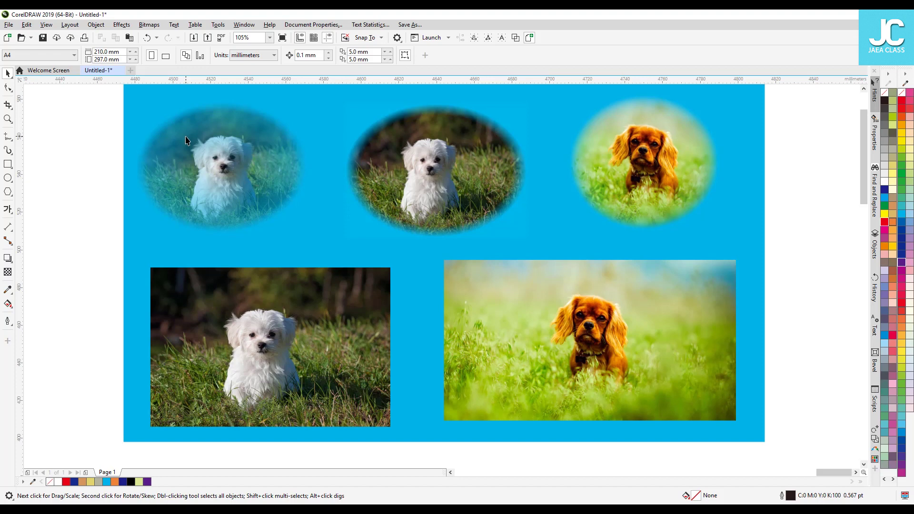
- Apply an elliptical fountain transparency to the lower white dog photo
left_click(256, 324)
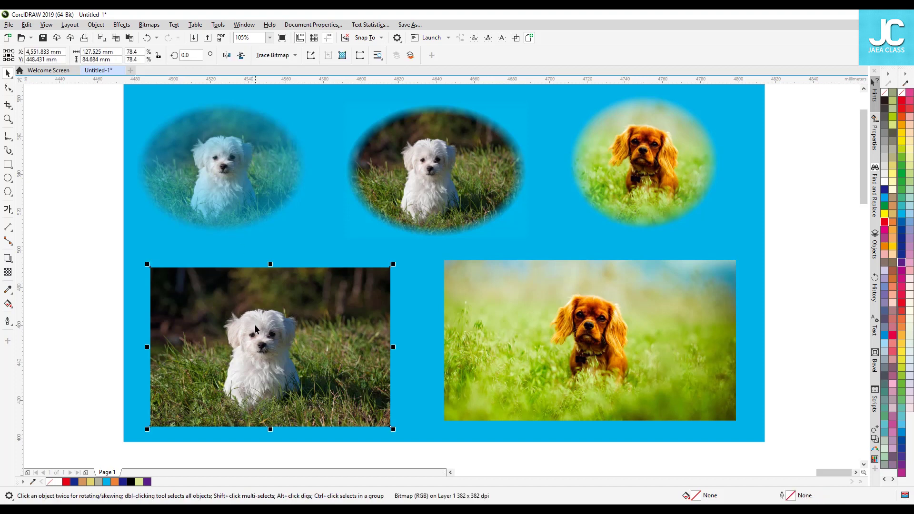
left_click(8, 273)
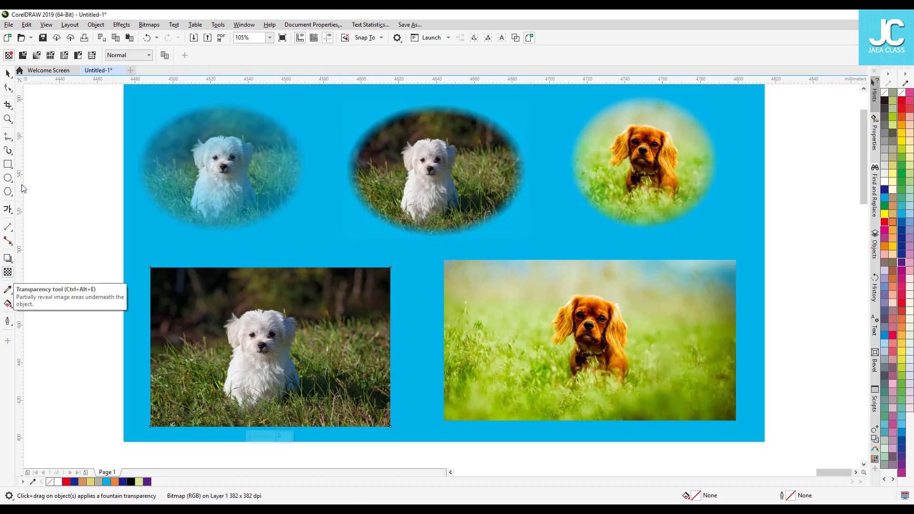
left_click(37, 55)
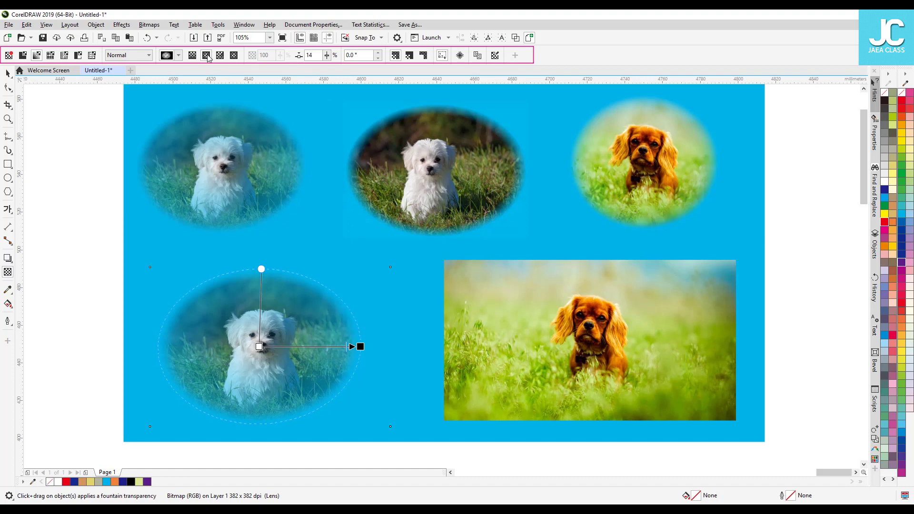
- Edit the lower white dog photo's transparency to use a smooth transition and offset its centre to X 0.0 %, Y -3.0 %
left_click(495, 56)
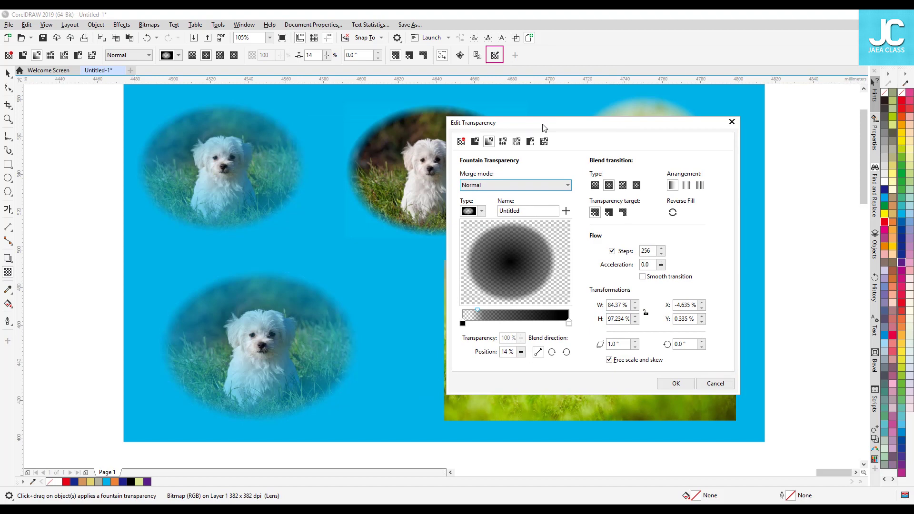
left_click_drag(545, 128, 636, 125)
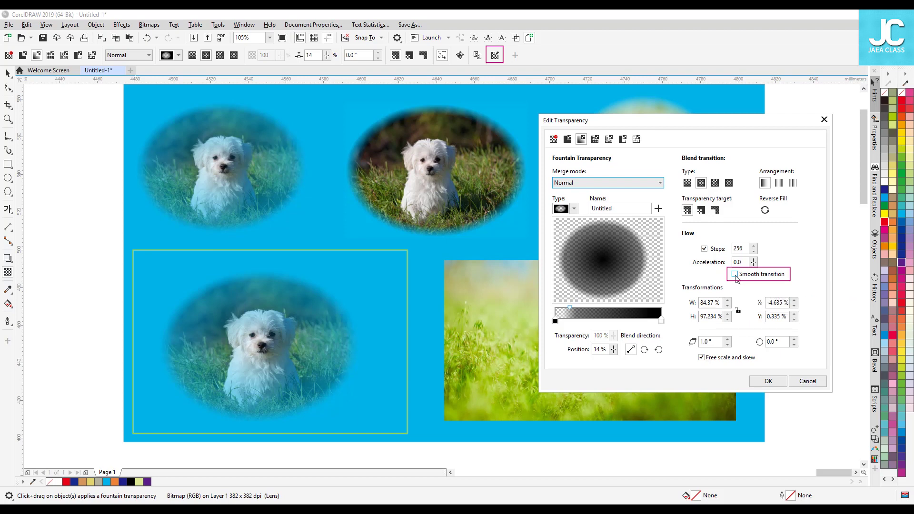
left_click(734, 274)
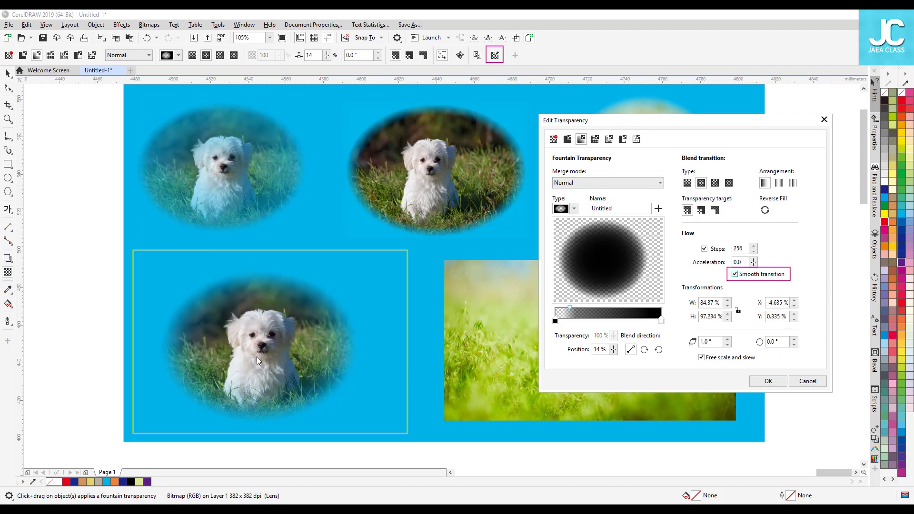
left_click(735, 275)
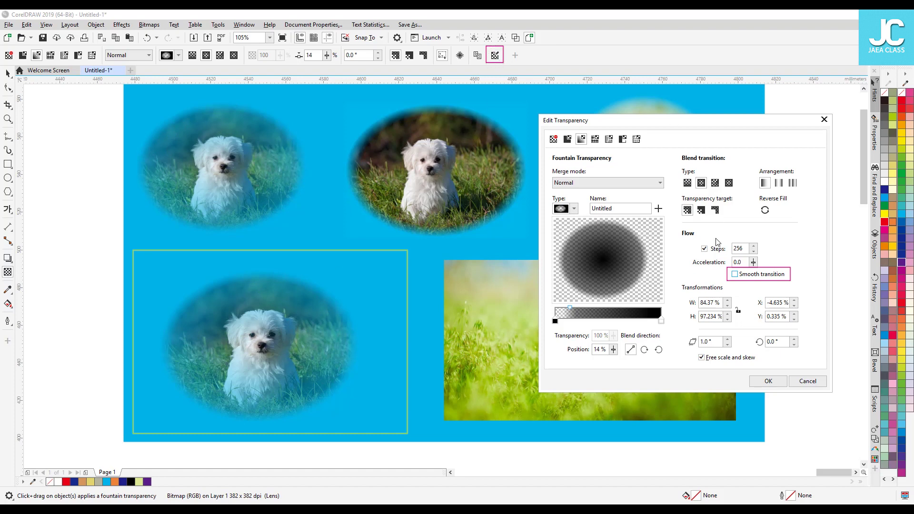
left_click(734, 275)
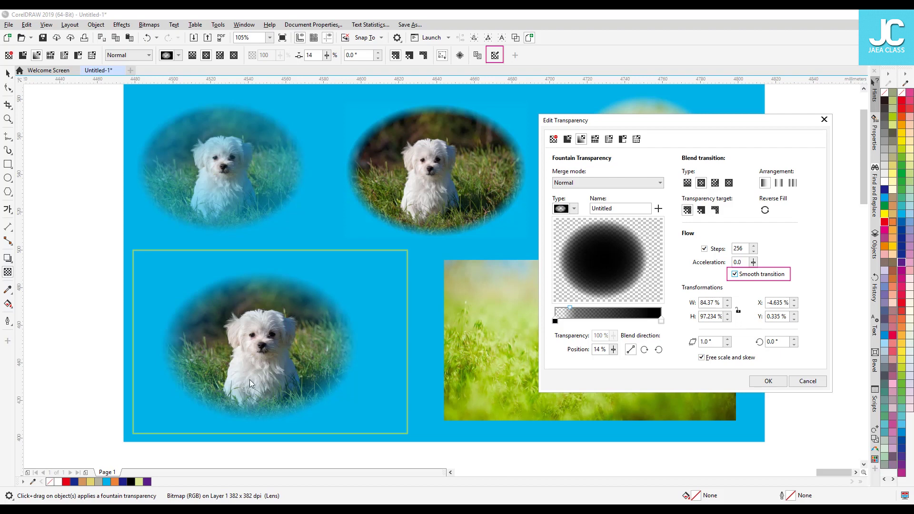
mouse_move(605, 255)
left_mouse_down()
mouse_move(629, 281)
mouse_move(589, 259)
mouse_move(596, 252)
mouse_move(608, 262)
left_mouse_up()
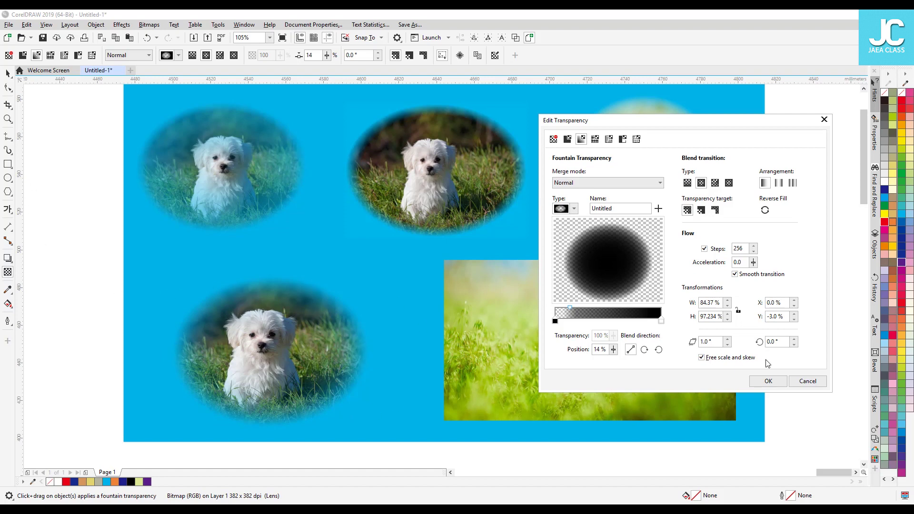
left_click(771, 381)
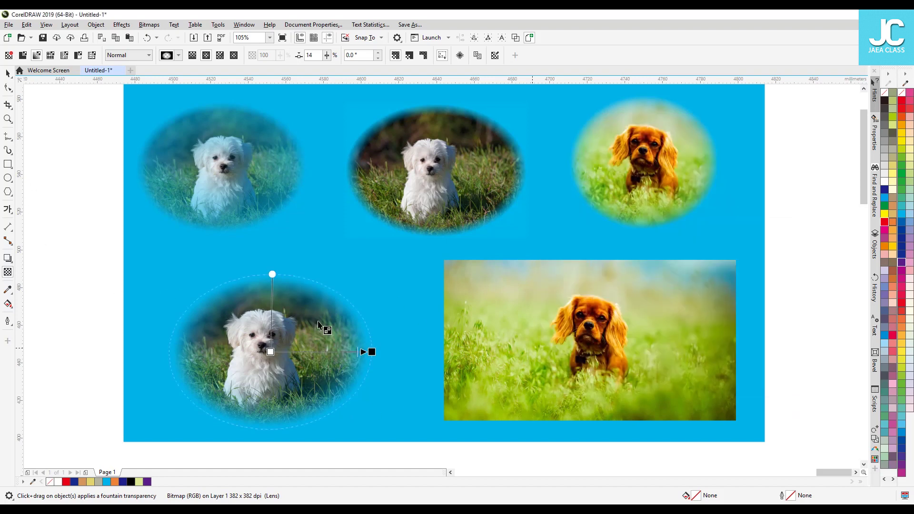
- Draw an ellipse about 96 × 51 mm near the lower white dog photo, move it between the photos, and delete it
left_click(8, 178)
left_click_drag(65, 262, 251, 364)
key("space")
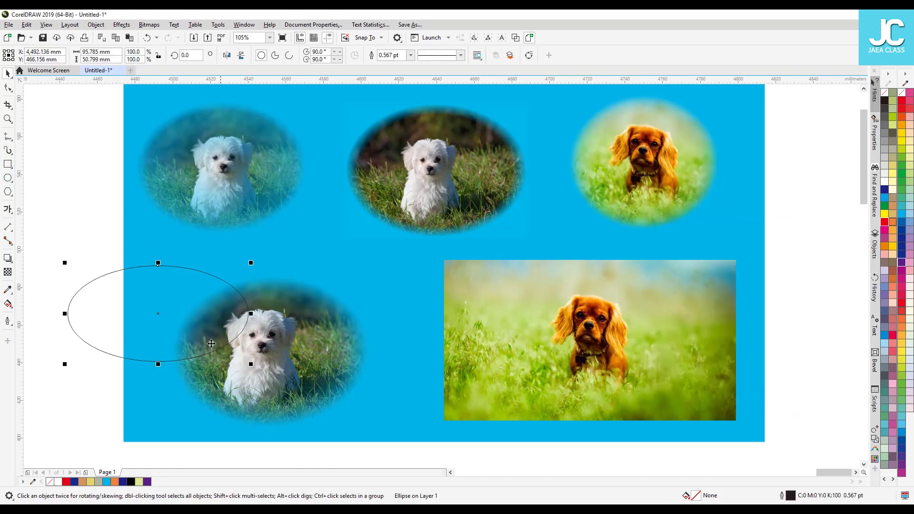
left_click_drag(159, 314, 423, 263)
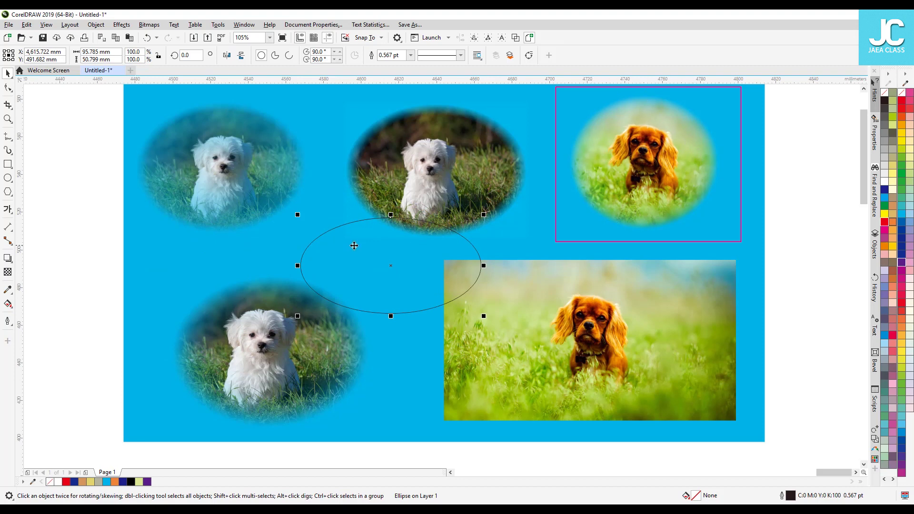
left_click_drag(391, 266, 398, 266)
key("Delete")
- Edit the lower white dog photo's elliptical transparency, reducing its width to 69.37 %
left_click(289, 376)
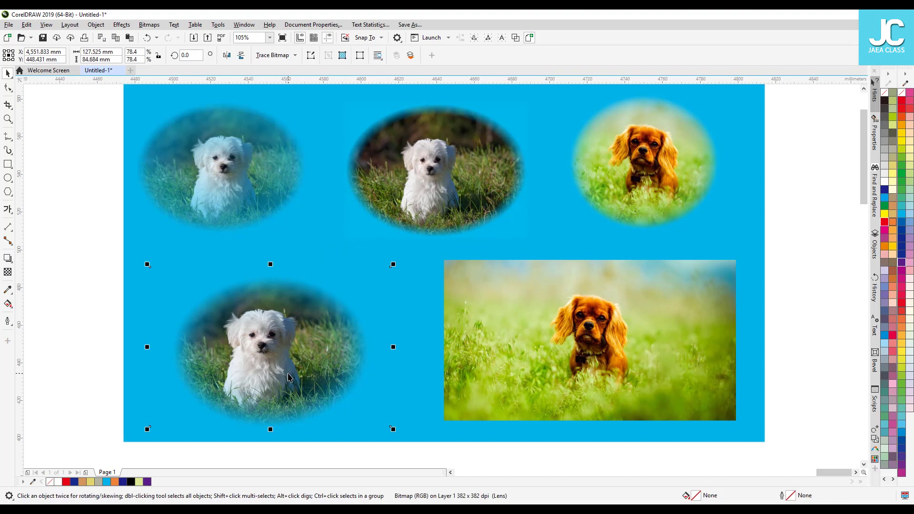
left_click(8, 272)
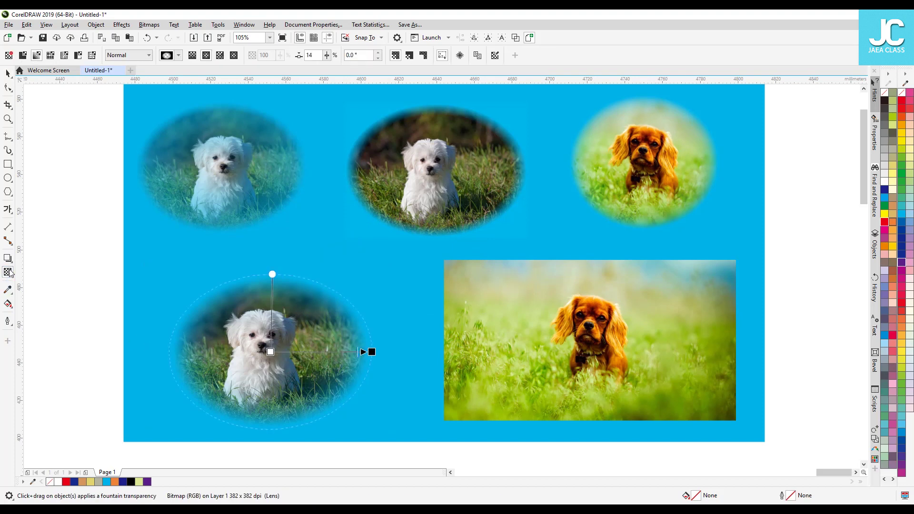
left_click(496, 56)
left_click_drag(516, 127, 665, 128)
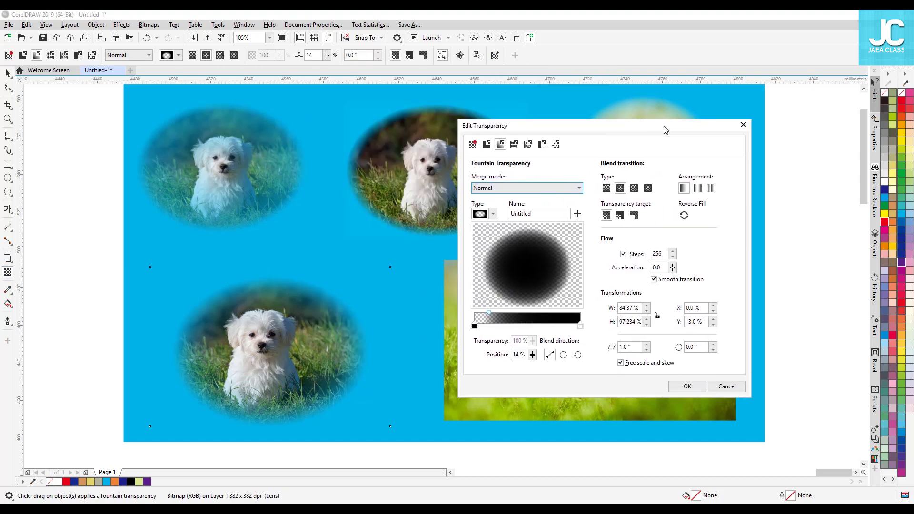
left_click(645, 312)
left_click(645, 312)
left_click(646, 312)
left_click(646, 312)
left_click(646, 311)
left_click(645, 312)
left_click(646, 312)
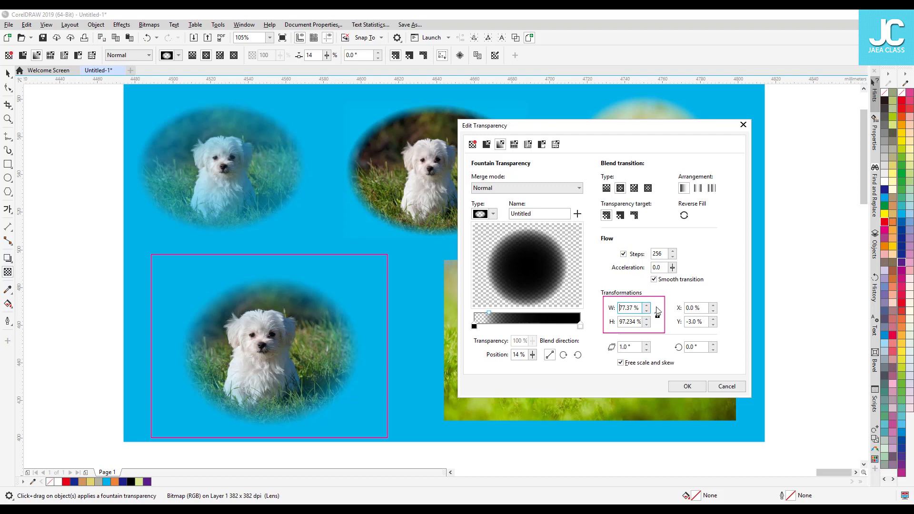
left_click(646, 312)
left_click(646, 312)
left_click(646, 312)
left_click(646, 312)
left_click(646, 312)
left_click(646, 312)
left_click(646, 312)
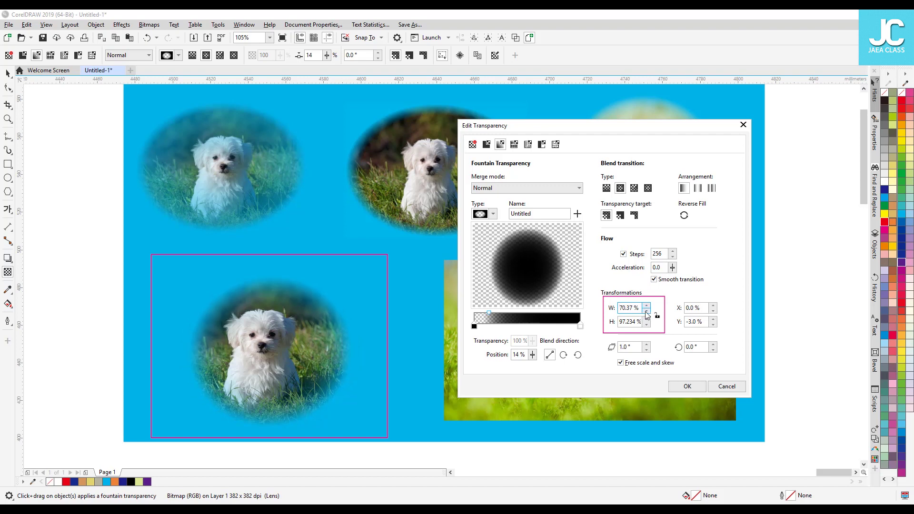
left_click(645, 312)
- Offset the transparency's centre to X -2.0 %, Y 1.0 % and apply the changes to the lower white dog photo
left_click_drag(541, 266, 526, 264)
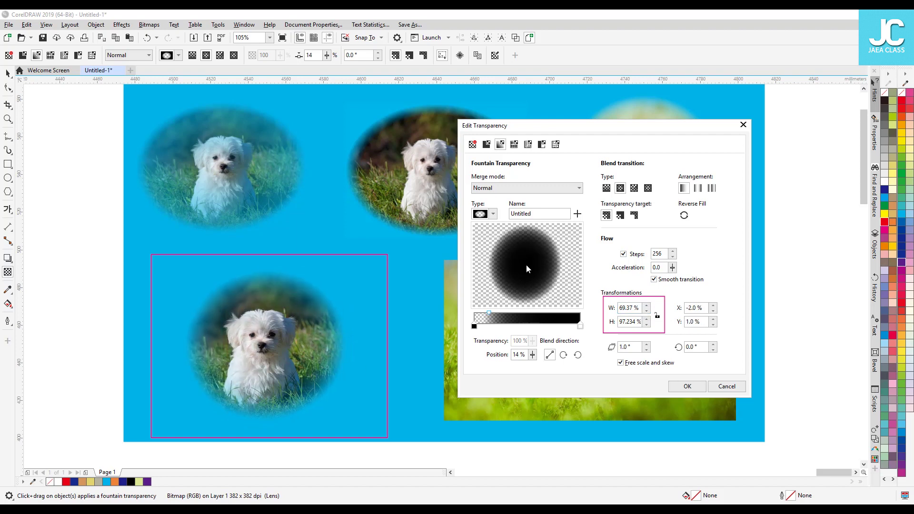
left_click(687, 386)
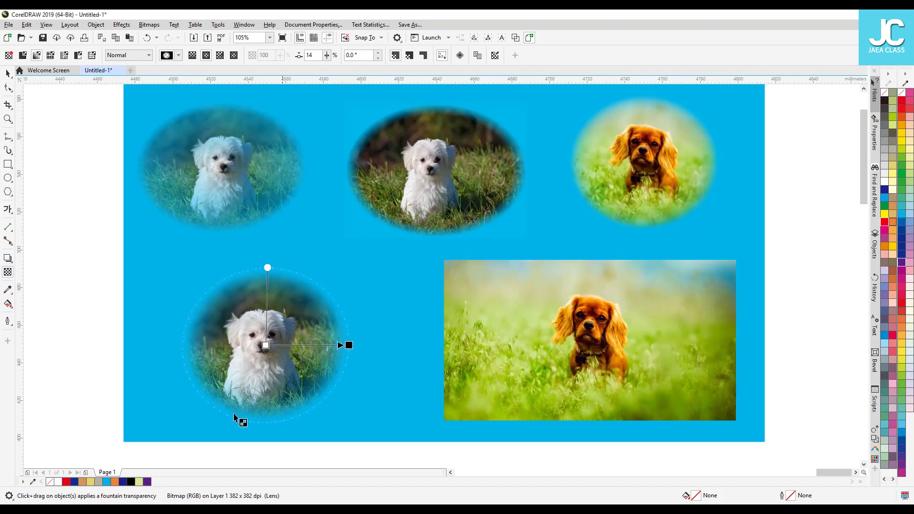
left_click(7, 72)
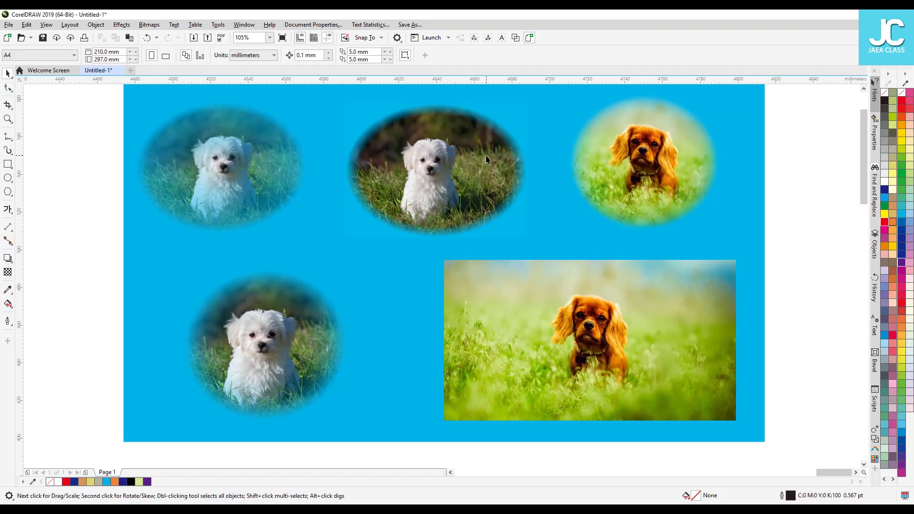
- Narrow the upper-left faded white dog photo to about 83.5 mm wide, keeping its centre and height
left_click(223, 177)
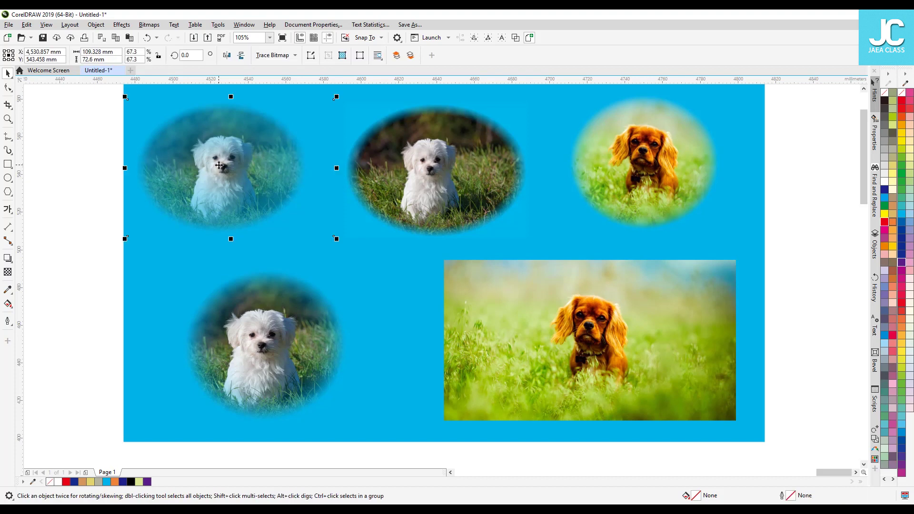
left_click_drag(317, 168, 309, 168)
left_click(129, 203)
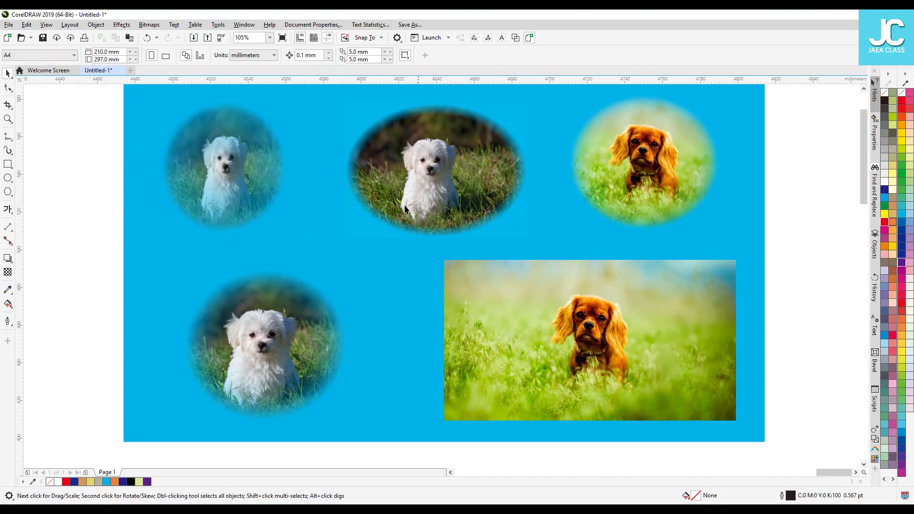
left_click(219, 175)
left_click_drag(305, 169, 310, 169)
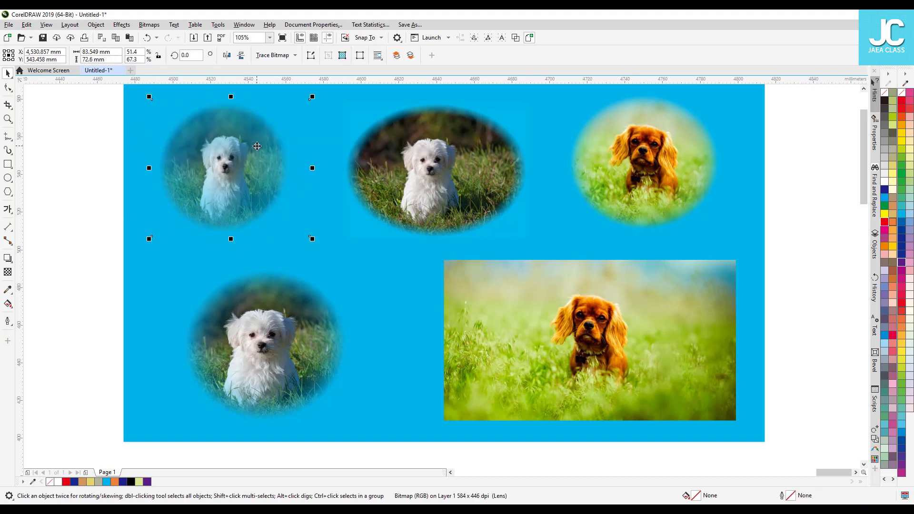
left_click(80, 249)
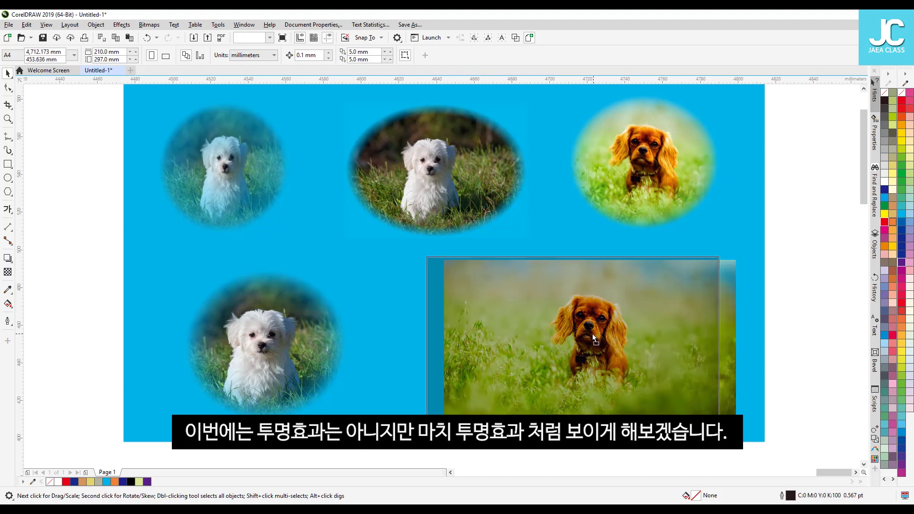
- Extend the blue background rectangle downward to a height of about 315 mm
left_click(593, 333)
scroll(592, 333, "down", 3)
left_click(546, 384)
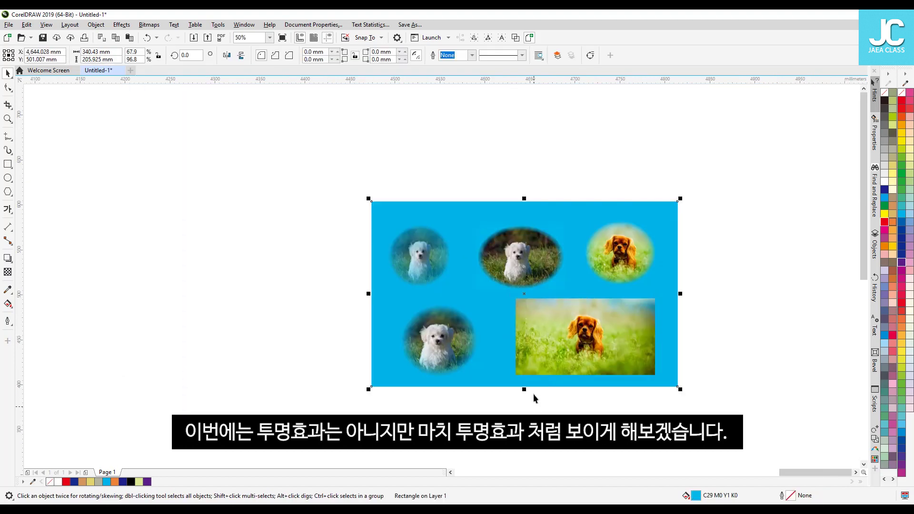
left_click_drag(524, 388, 524, 464)
key("shift+F2")
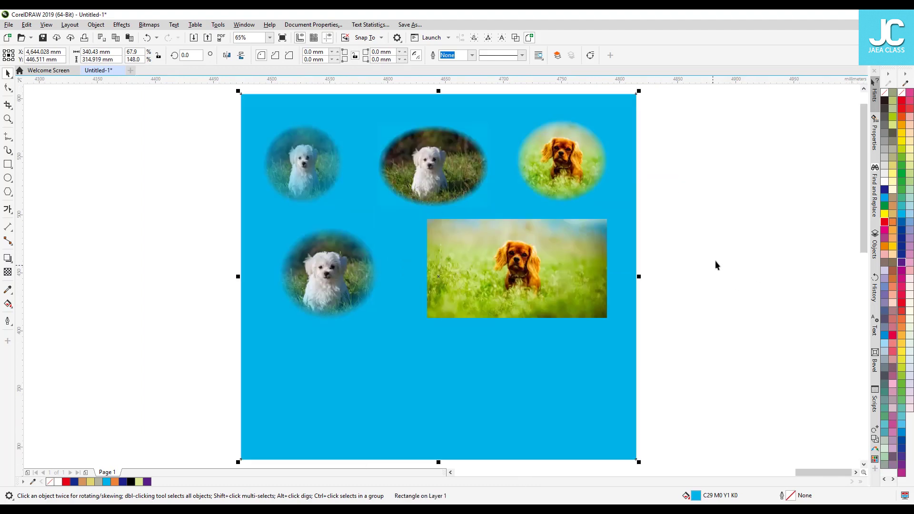
- Shorten the blue background rectangle from its lower edge and widen it sideways
left_click(712, 264)
left_click(622, 242)
left_click_drag(439, 460, 439, 422)
left_click_drag(640, 256, 657, 254)
left_click(704, 263)
key("F4")
- Move the rectangular brown dog photo slightly lower on the blue background and open the Vignette effect with the preview unobstructed
left_click(549, 292)
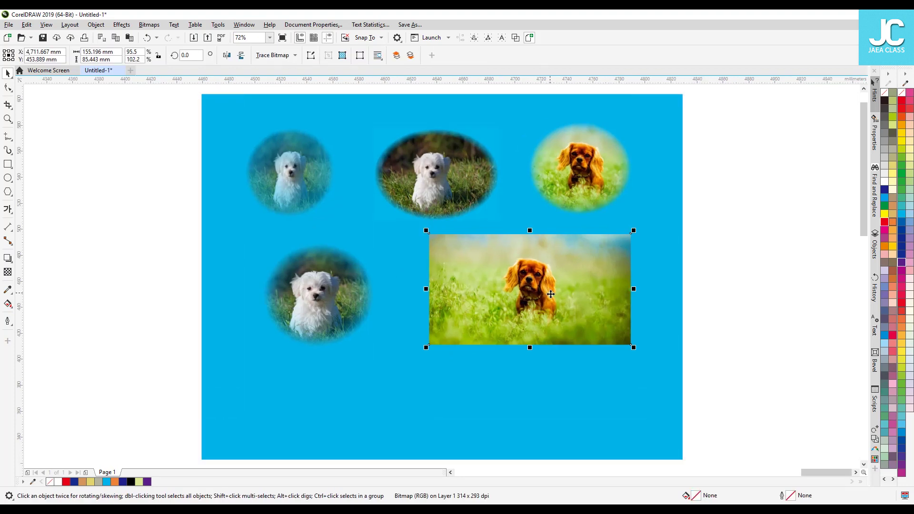
left_click_drag(543, 269, 537, 287)
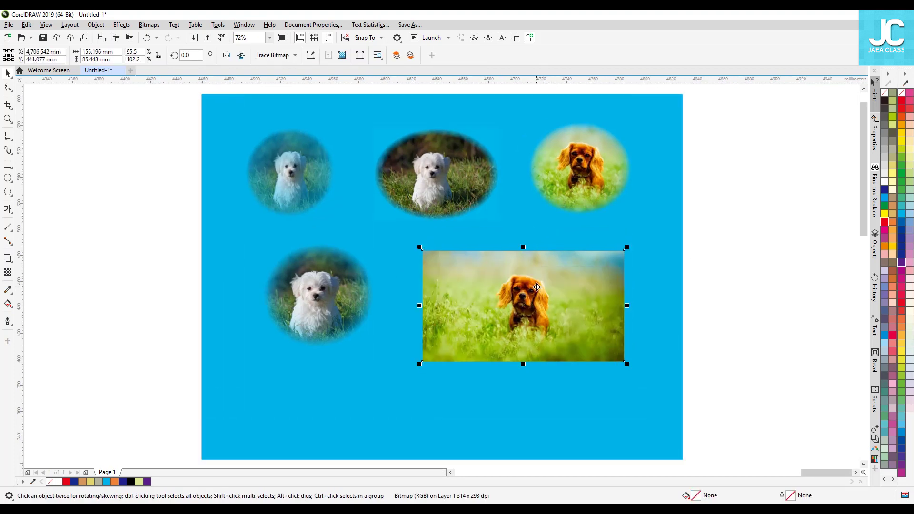
left_click(121, 25)
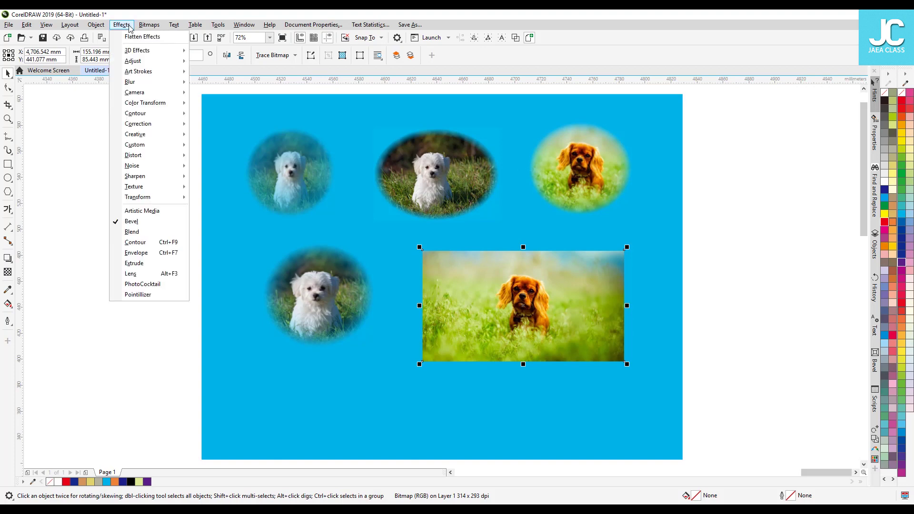
mouse_move(154, 136)
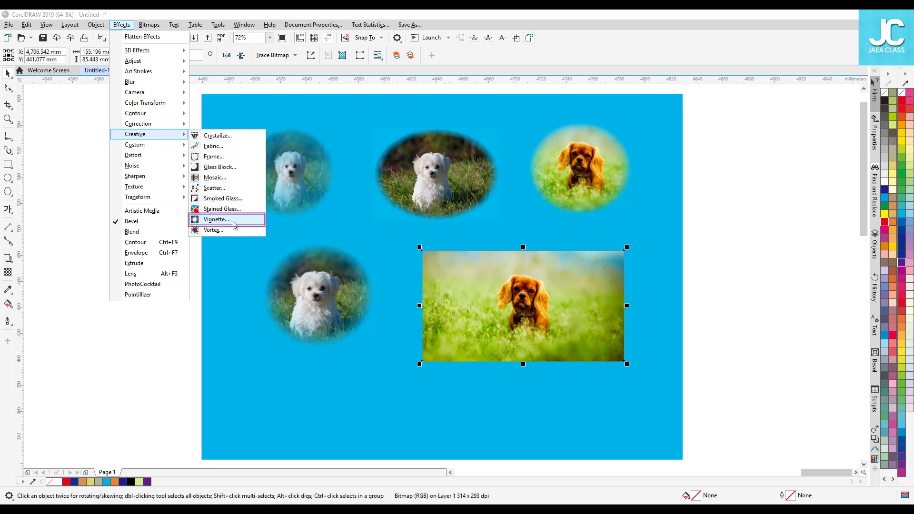
left_click(235, 225)
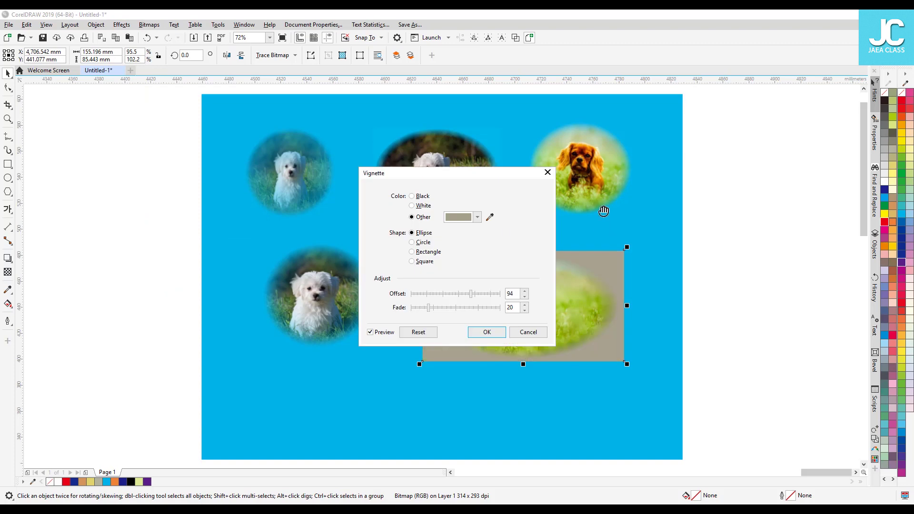
left_click_drag(490, 172, 785, 172)
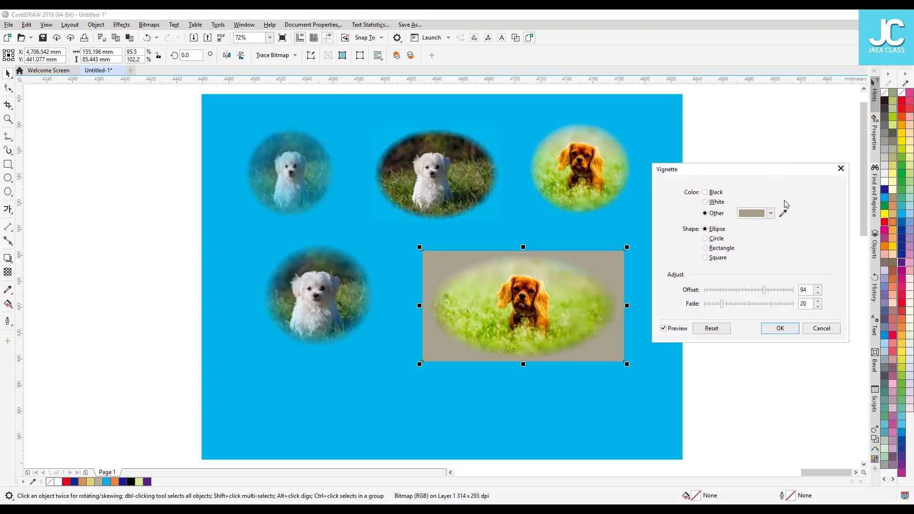
- Try a black vignette with the Circle, Rectangle and Square shapes on the brown dog photo, returning to Ellipse
left_click(705, 192)
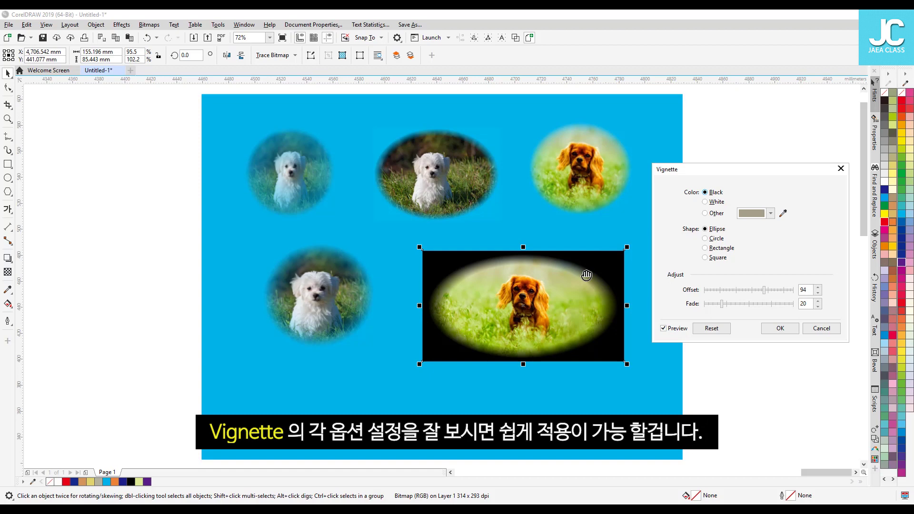
left_click(719, 241)
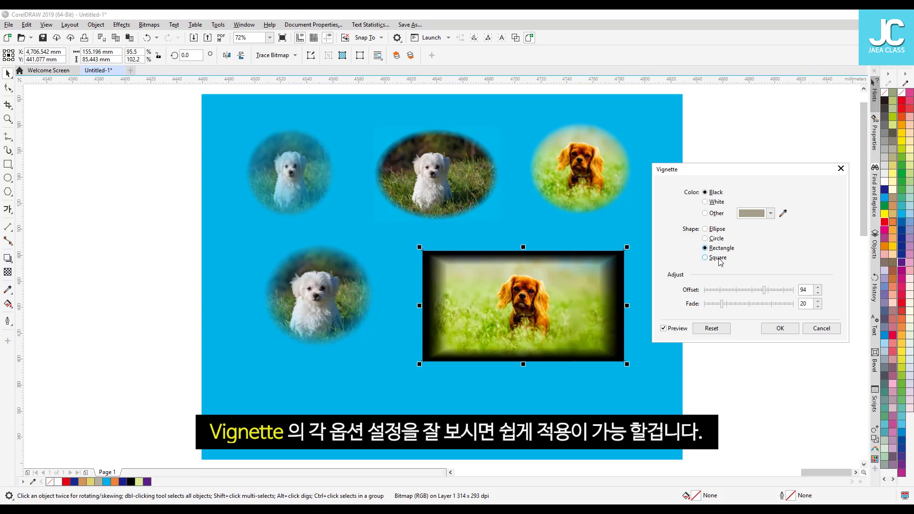
left_click(719, 259)
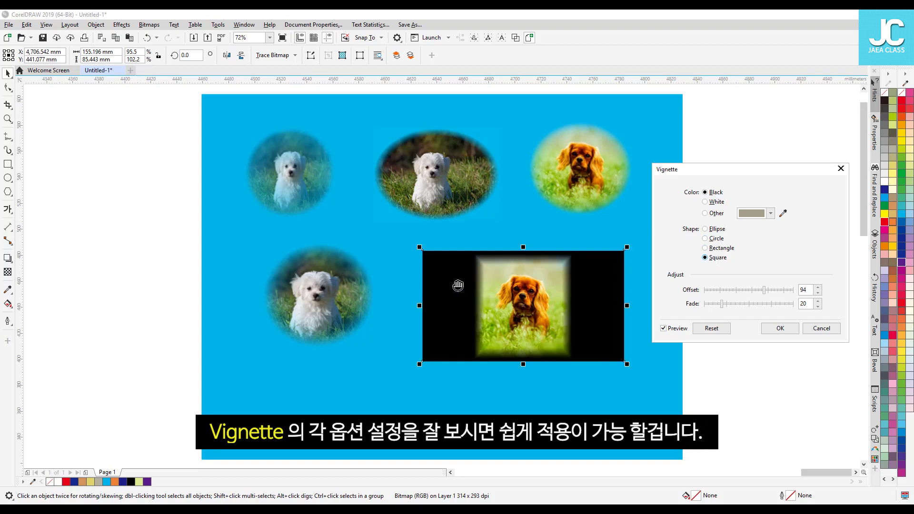
left_click(719, 248)
left_click(713, 231)
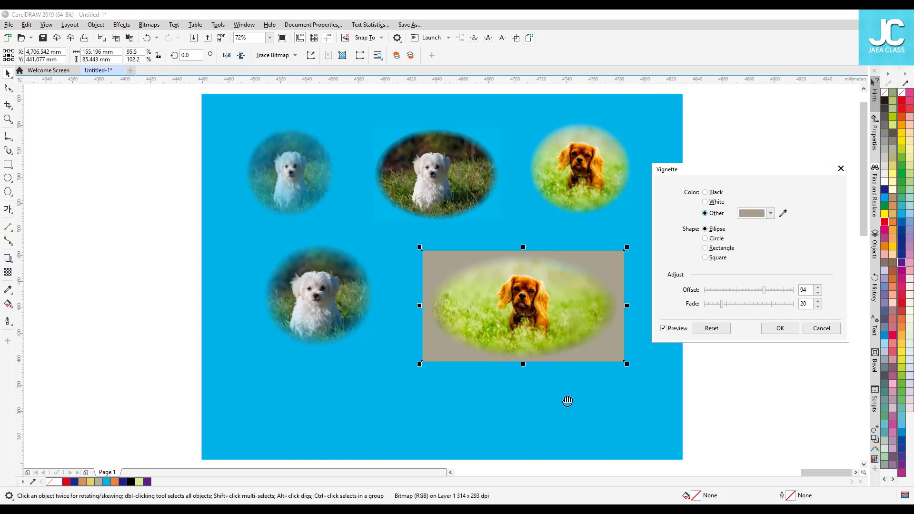
- Sample the blue background as the vignette colour and apply the elliptical vignette to the brown dog photo
left_click(783, 214)
left_click(464, 373)
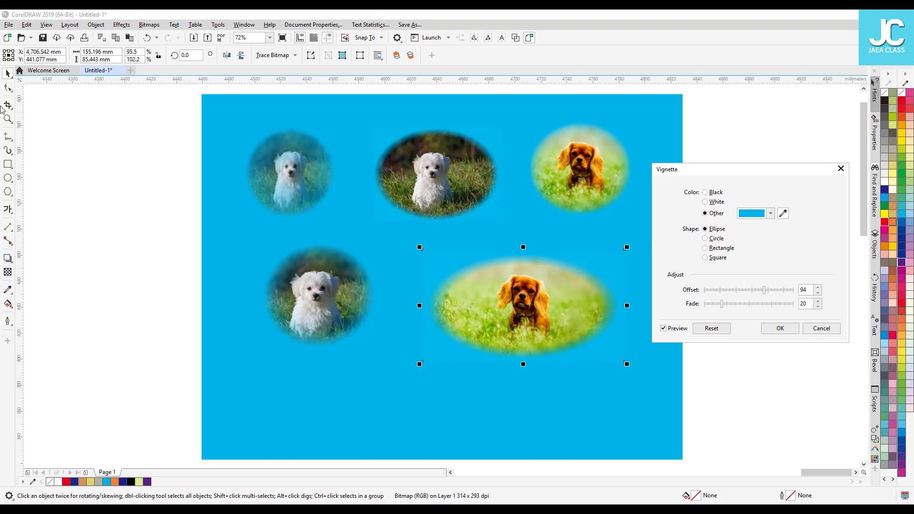
left_click(785, 329)
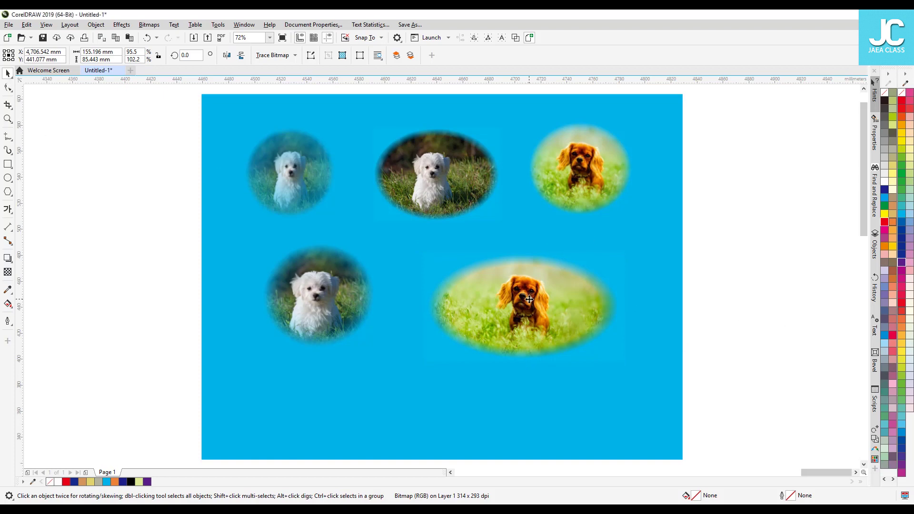
- Duplicate the vignetted brown dog photo below the original and apply a blue Vignette with the Circle shape to the copy
left_click_drag(531, 293, 536, 399)
left_click(392, 394)
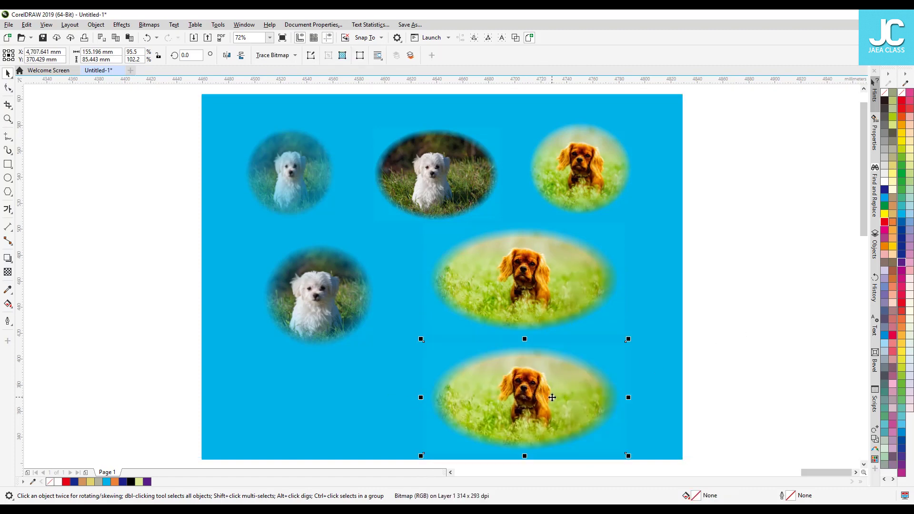
left_click(125, 26)
mouse_move(146, 135)
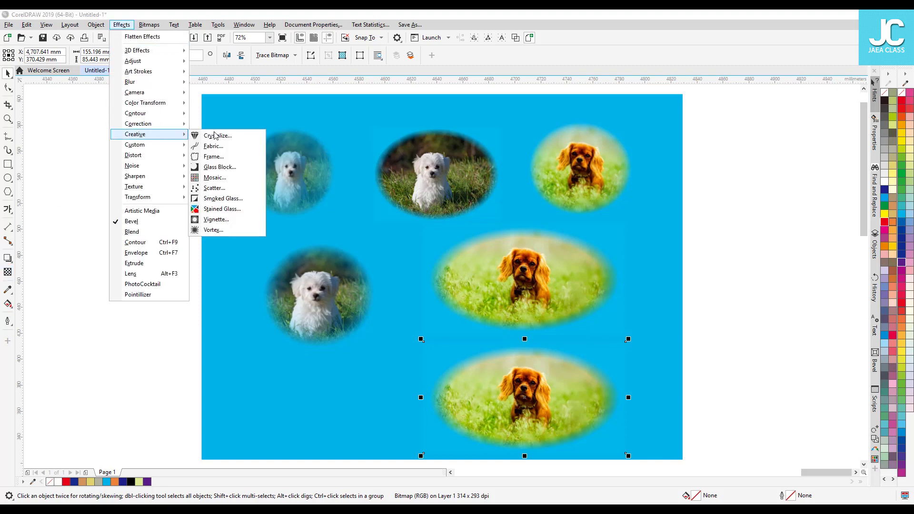
left_click(239, 219)
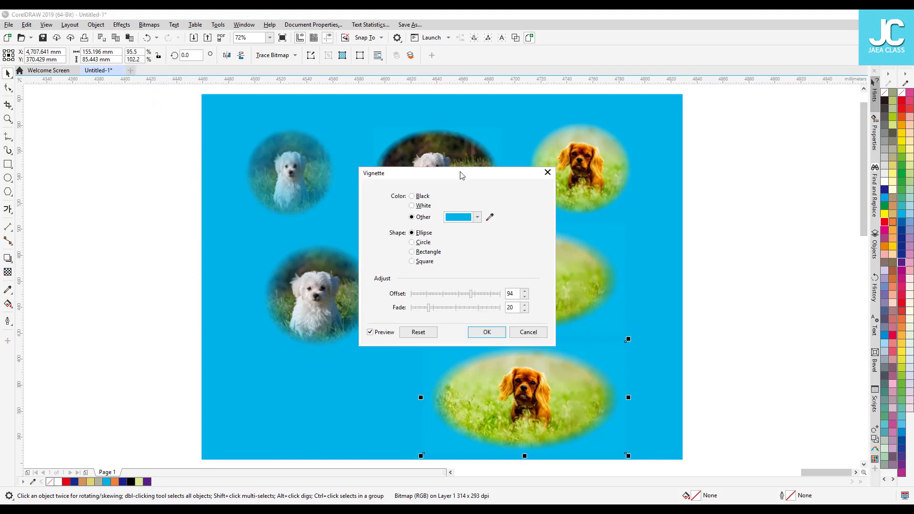
left_click_drag(462, 175, 734, 151)
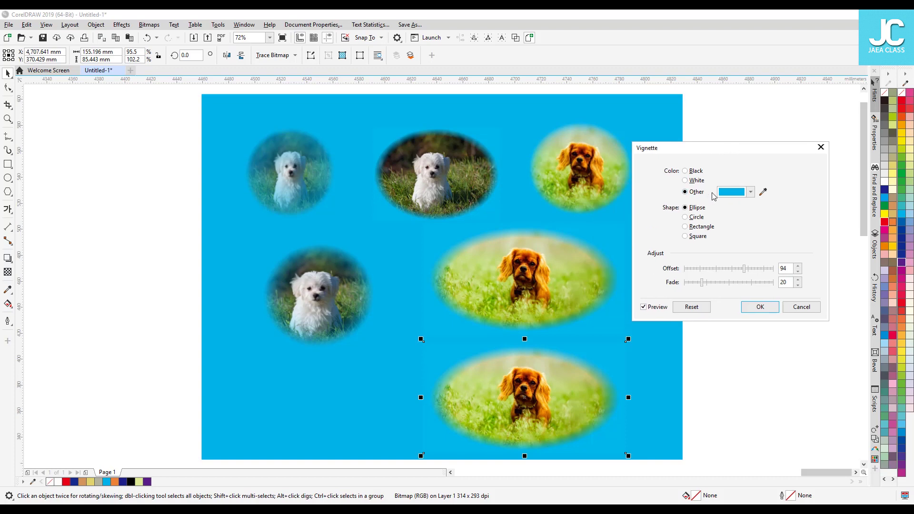
left_click(696, 219)
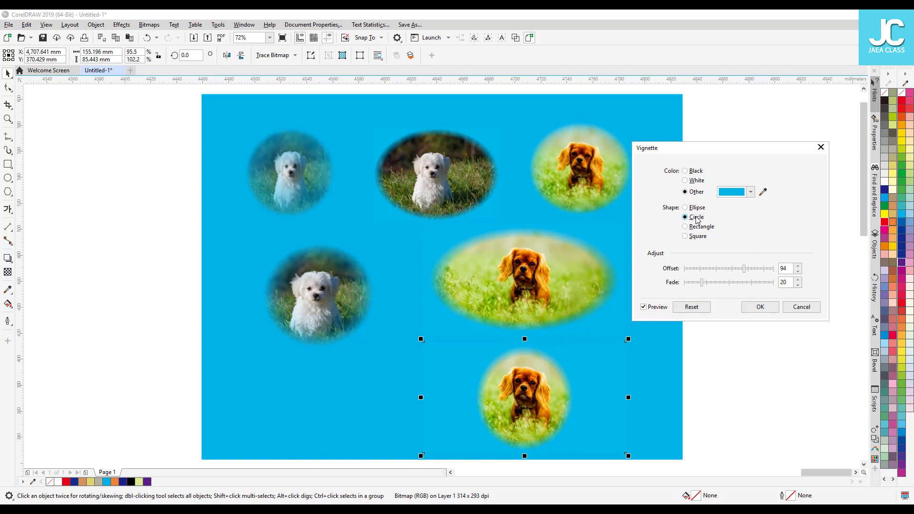
left_click(758, 307)
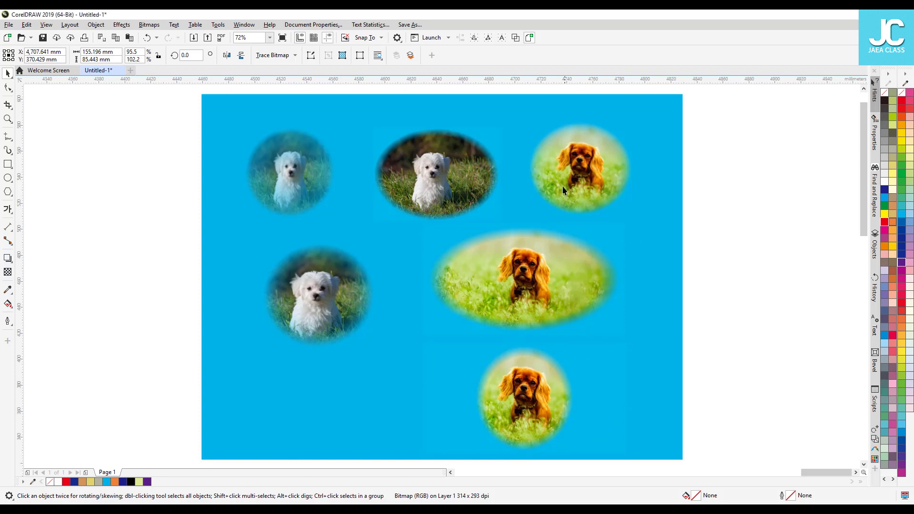
- Rearrange the photos, placing the circular brown dog under the upper brown dog, the wide one lower, and raising the top two
left_click_drag(546, 273, 498, 324)
left_click_drag(528, 404, 571, 242)
left_click_drag(496, 350, 479, 402)
left_click_drag(581, 163, 581, 142)
left_click_drag(471, 184, 443, 158)
left_click(681, 303)
mouse_move(577, 163)
left_mouse_down()
mouse_move(578, 173)
mouse_move(578, 161)
left_mouse_up()
left_click_drag(577, 239, 579, 245)
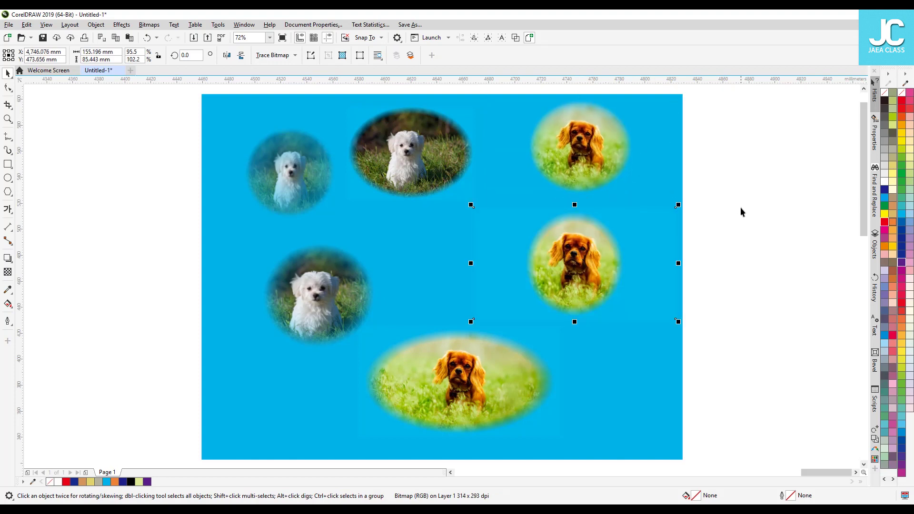
left_click(765, 231)
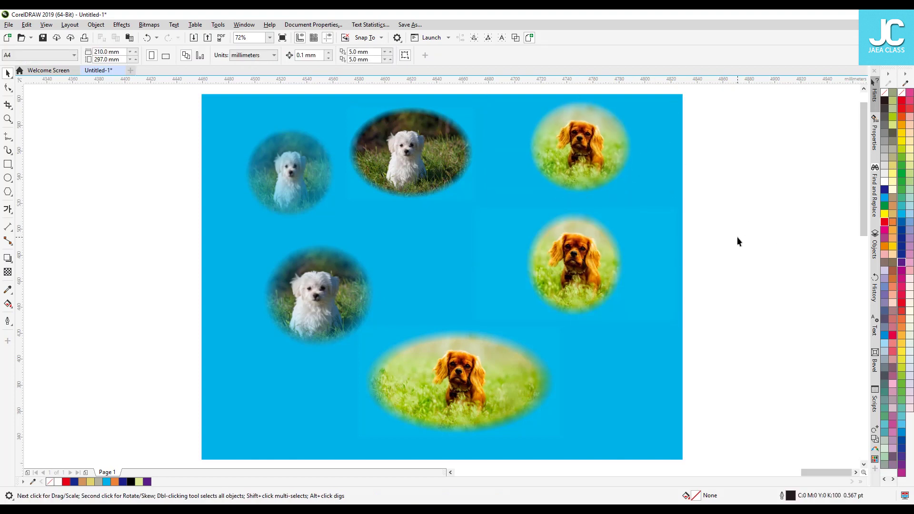
- Draw a rectangle about 341 × 322 mm beside the blue background and fill it red
scroll(754, 252, "down", 2)
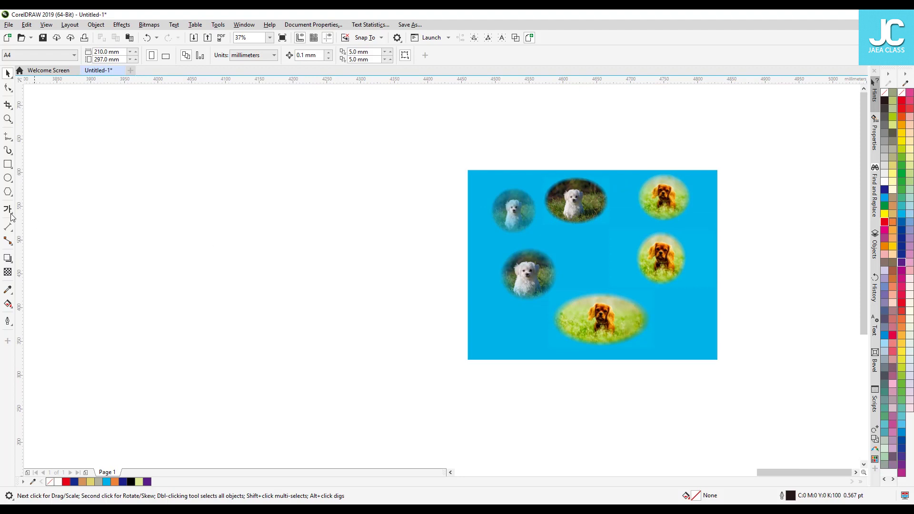
left_click(8, 164)
mouse_move(197, 169)
left_mouse_down()
mouse_move(420, 391)
mouse_move(428, 387)
left_mouse_up()
key("space")
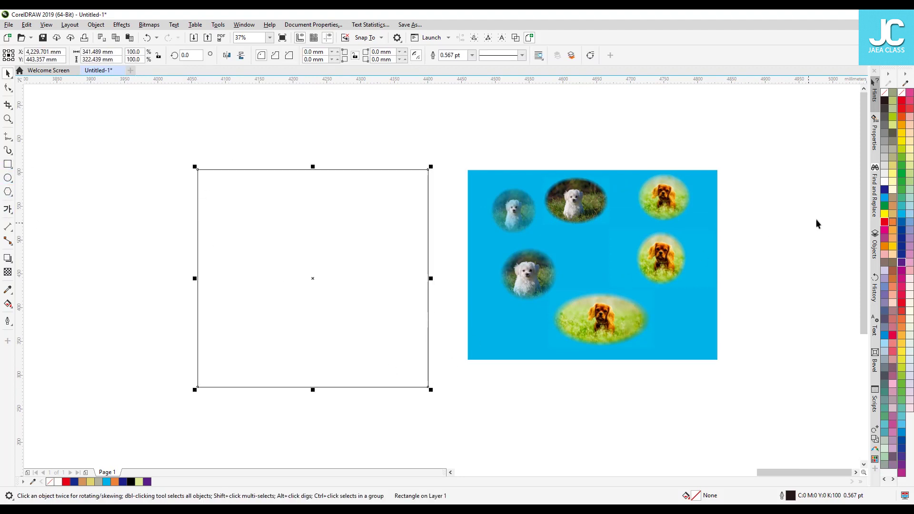
left_click(884, 222)
key("F4")
left_click(409, 142)
- Move the two transparency-faded white dogs and the circular-vignette brown dog onto the red rectangle for comparison
left_click_drag(499, 182, 77, 168)
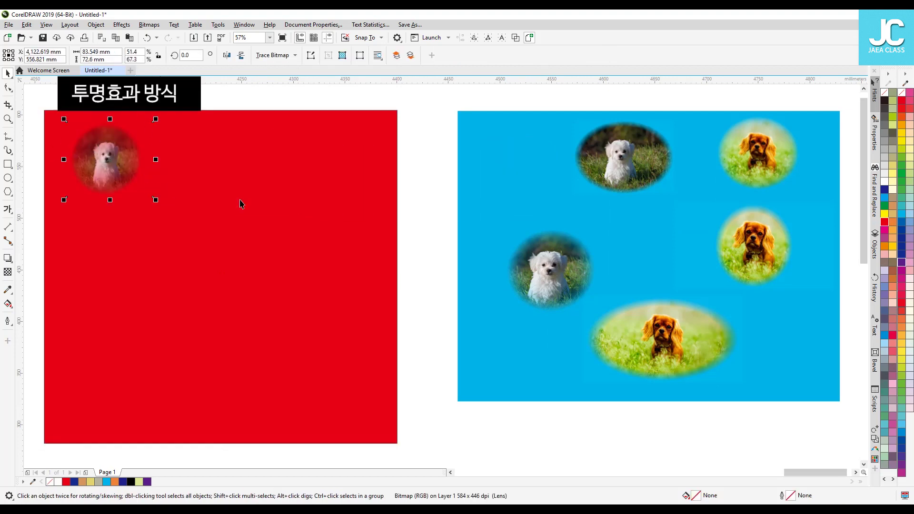
left_click_drag(565, 282, 101, 256)
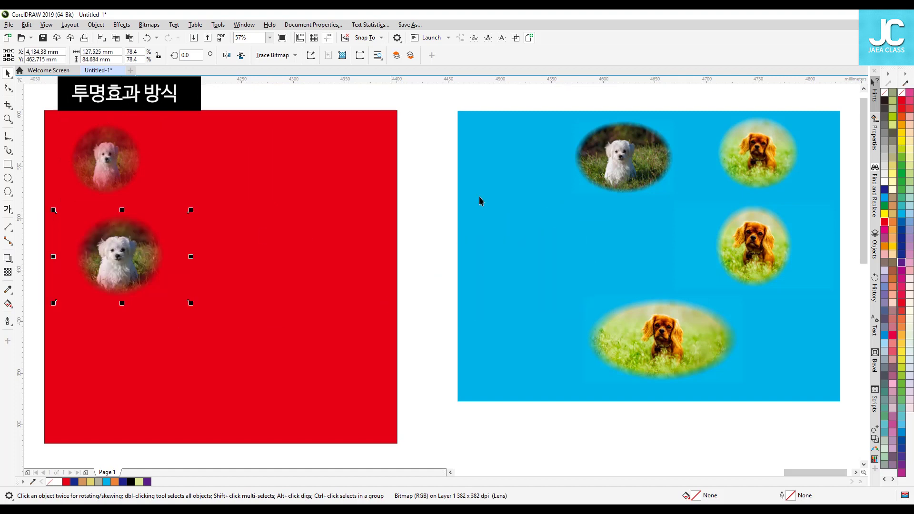
left_click(643, 157)
left_click(770, 150)
left_click(764, 279)
left_click_drag(760, 238, 295, 160)
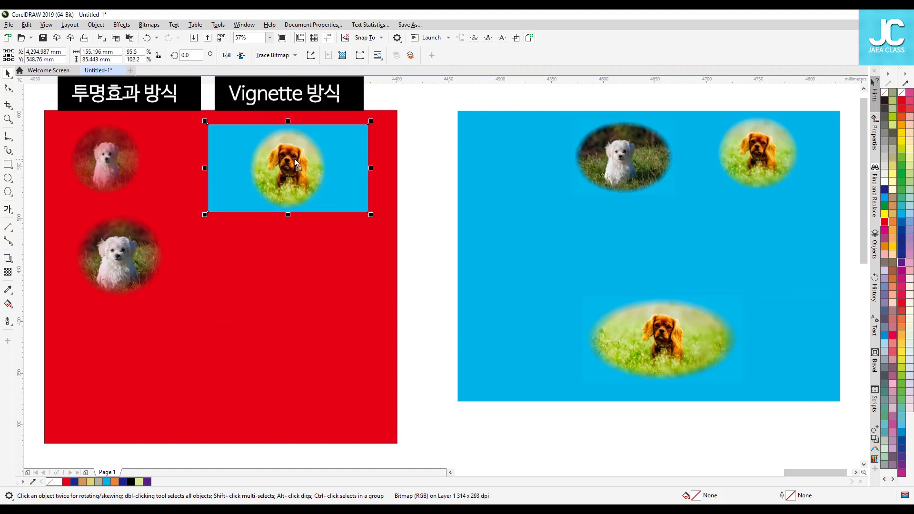
left_click(412, 150)
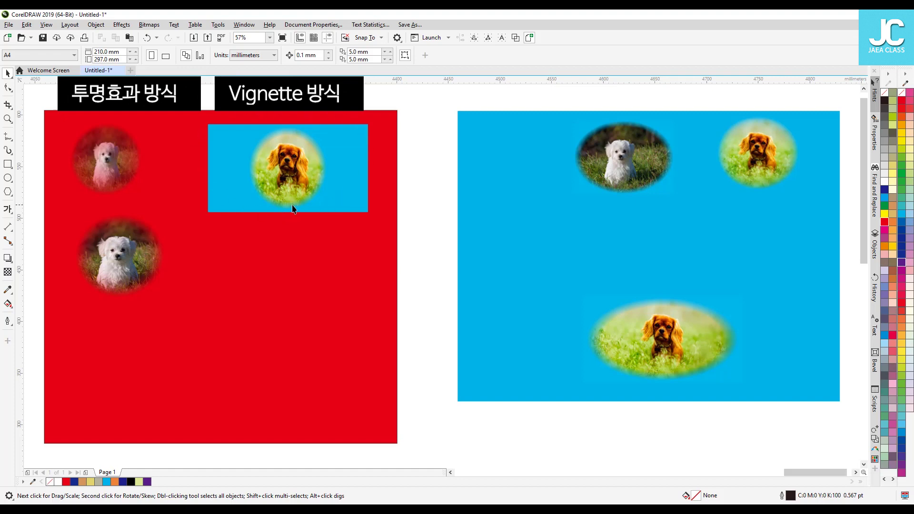
- Open the Vignette effect for the brown dog photo on the red rectangle and sample the red background as its colour
left_click(329, 170)
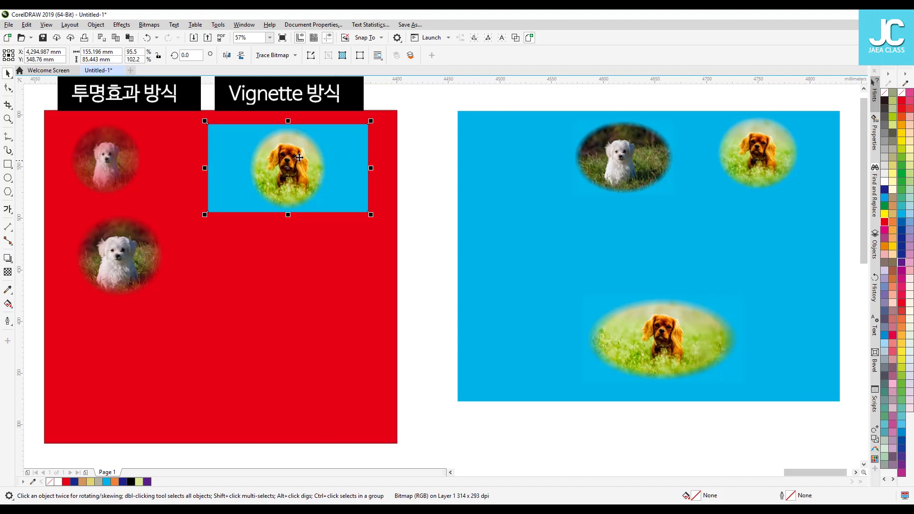
left_click(112, 26)
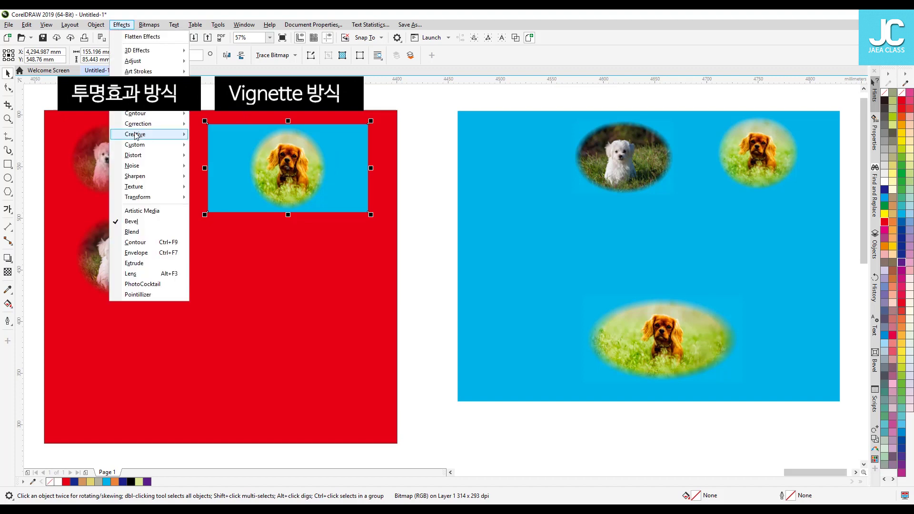
mouse_move(143, 134)
left_click(233, 221)
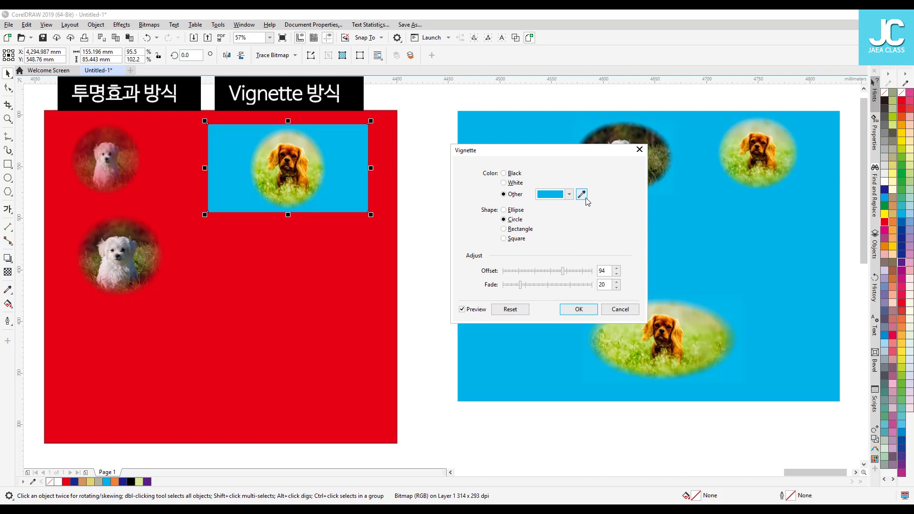
left_click(582, 197)
left_click(380, 135)
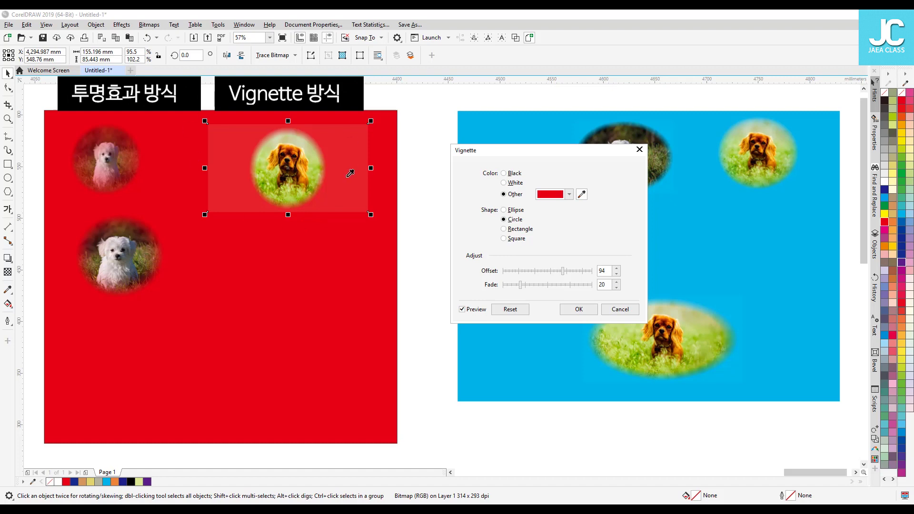
- Compare the Ellipse, Circle, Rectangle and Square vignette shapes, and apply the red vignette with the Circle shape
left_click(515, 211)
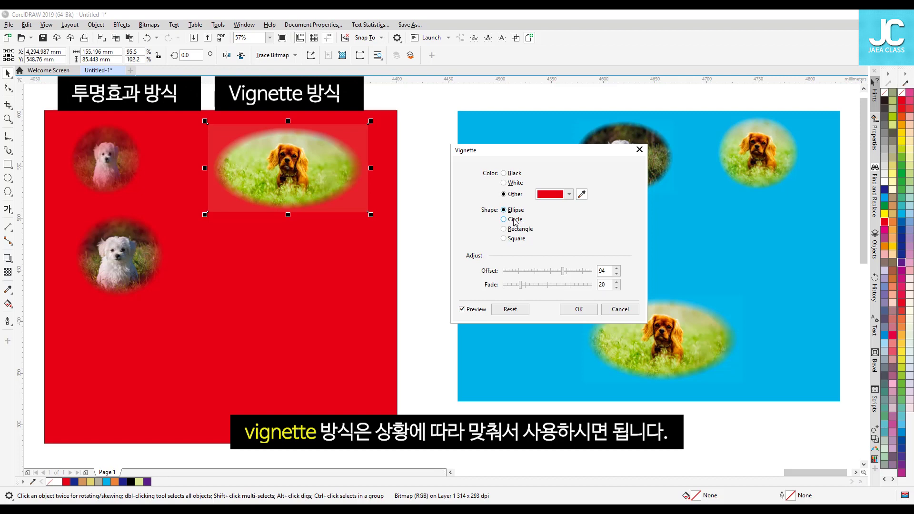
left_click(515, 220)
left_click(515, 230)
left_click(514, 240)
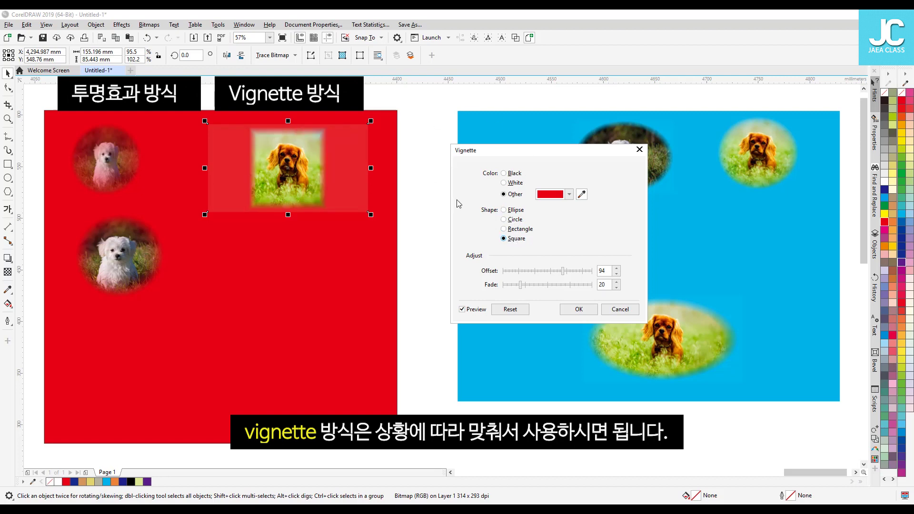
left_click(517, 212)
left_click(513, 220)
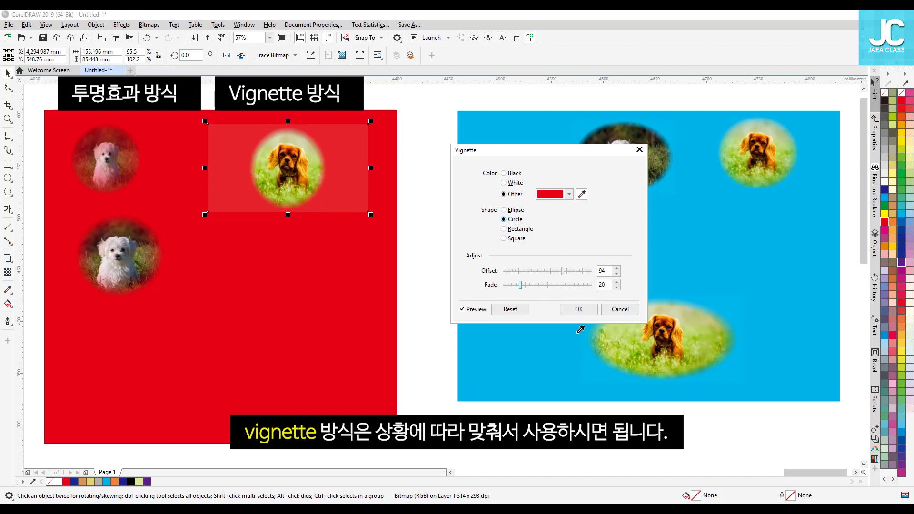
left_click(579, 310)
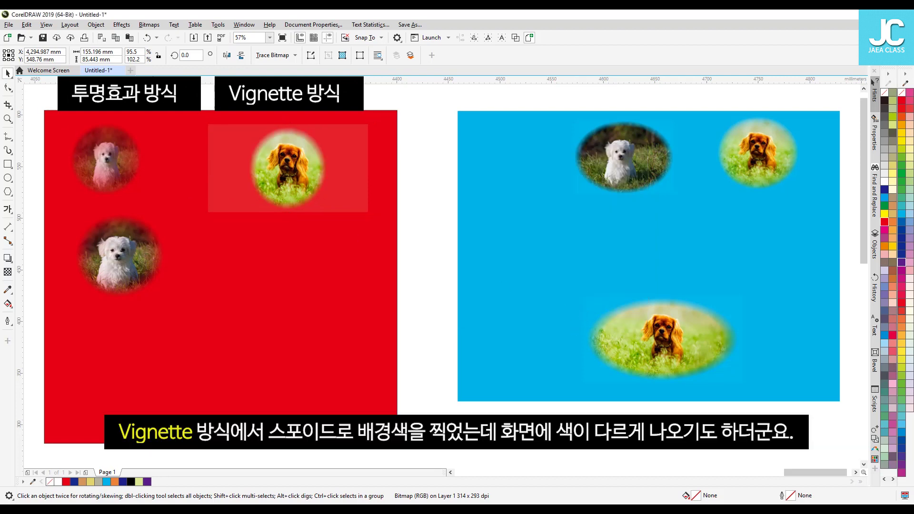
left_click(433, 155)
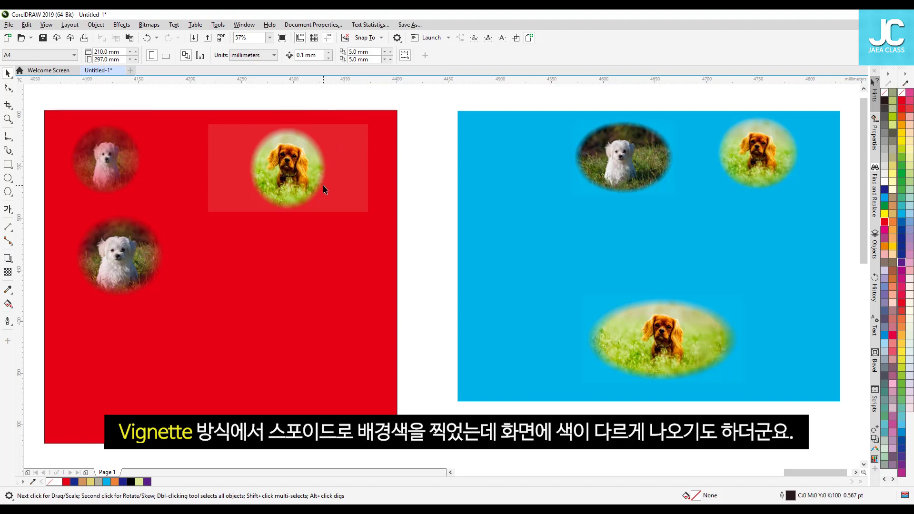
- Draw an unfilled rectangle about 240 × 377 mm beside the red rectangle
scroll(417, 185, "down", 2)
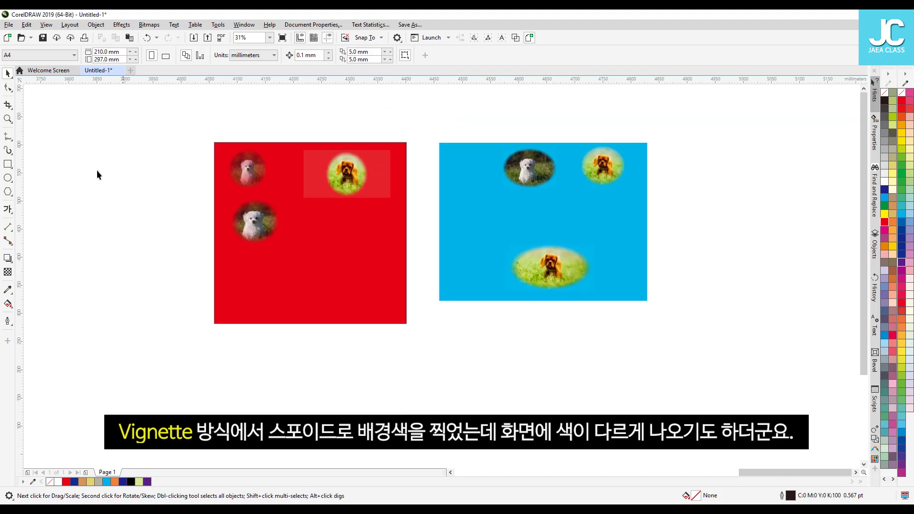
left_click(8, 164)
left_click_drag(56, 161, 177, 350)
key("space")
scroll(198, 202, "up", 1)
left_click_drag(210, 158, 236, 135)
left_click_drag(189, 160, 200, 155)
- Move the red-vignetted brown dog photo onto the unfilled rectangle and change its Vignette colour to White
left_click_drag(457, 188, 190, 179)
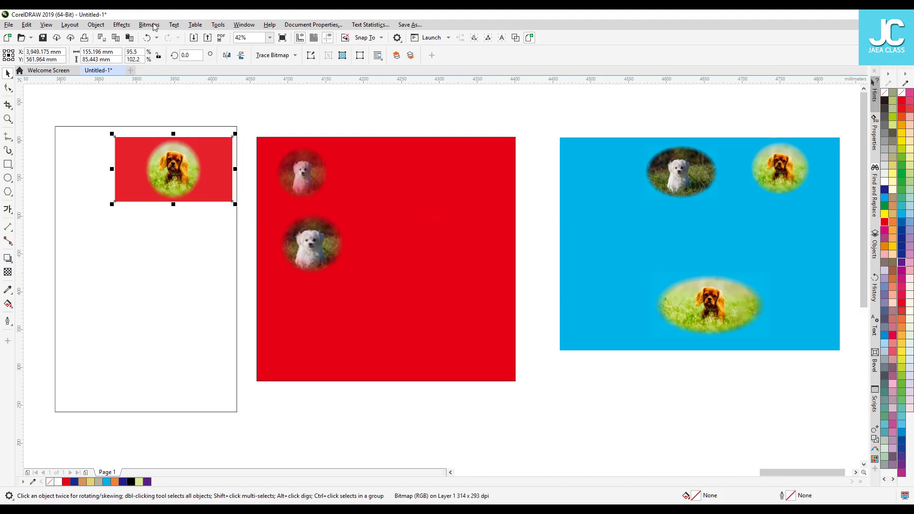
left_click(121, 25)
mouse_move(152, 138)
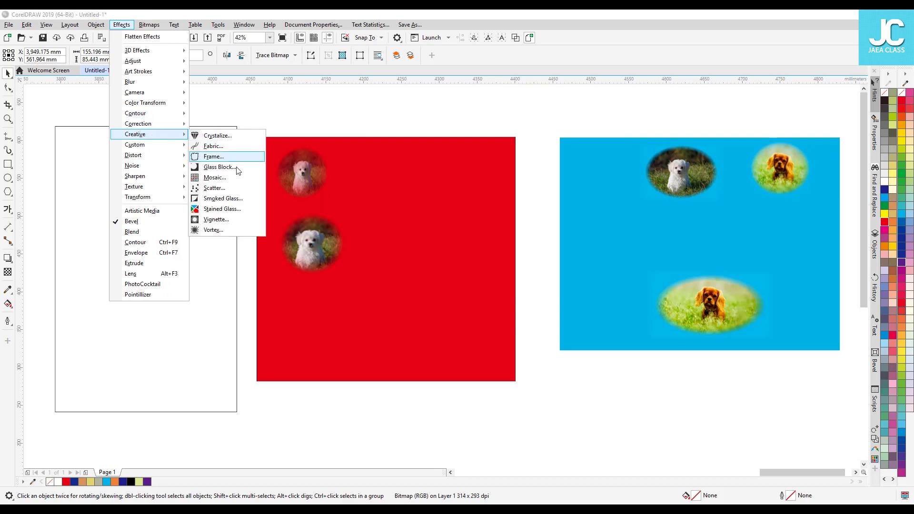
left_click(215, 224)
left_click(413, 206)
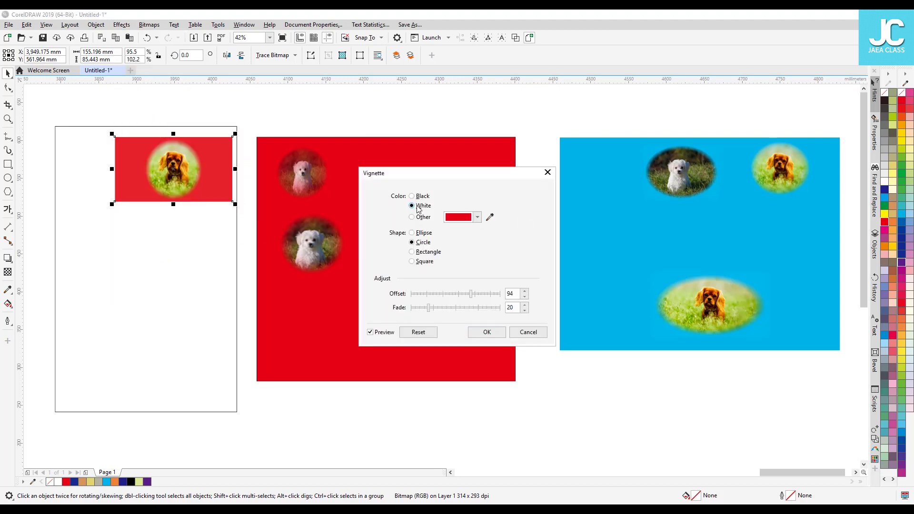
left_click(487, 332)
- Shrink the white-vignetted dog photo to about 135 × 72 mm and arrange it with three copies inside the unfilled rectangle
left_click(191, 148)
left_click(202, 145)
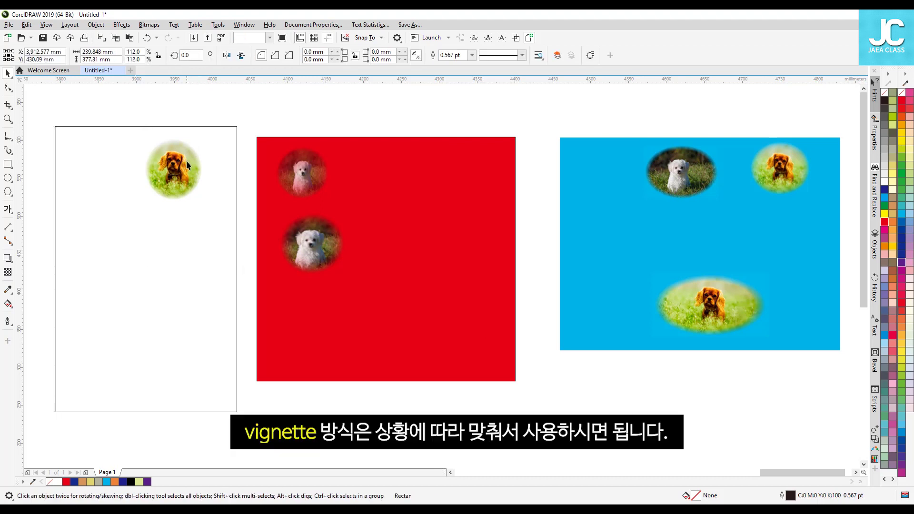
left_click(186, 161)
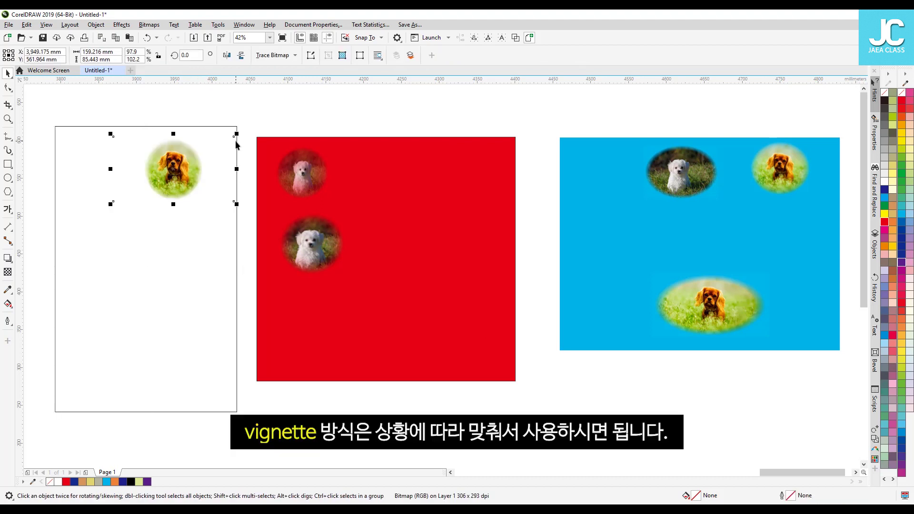
left_click_drag(236, 138, 211, 148)
left_click_drag(165, 168, 188, 305)
left_click(186, 369)
key("F6")
left_click(8, 74)
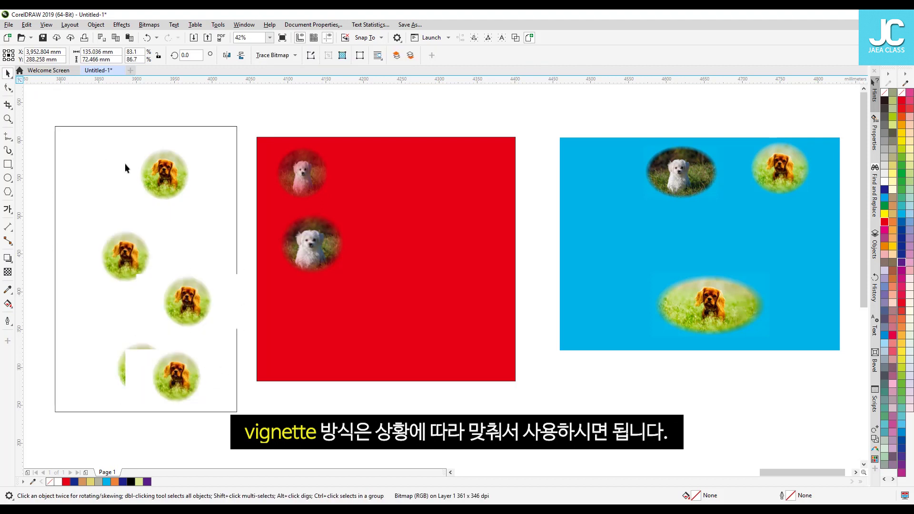
left_click_drag(177, 380, 110, 237)
left_click(278, 110)
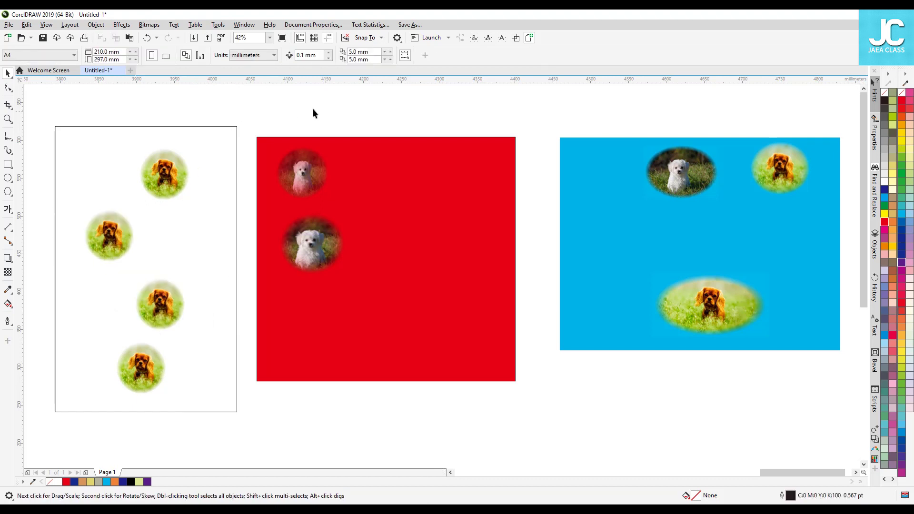
- Review the document properties down to the Transparencies entry among the effects
left_click(9, 24)
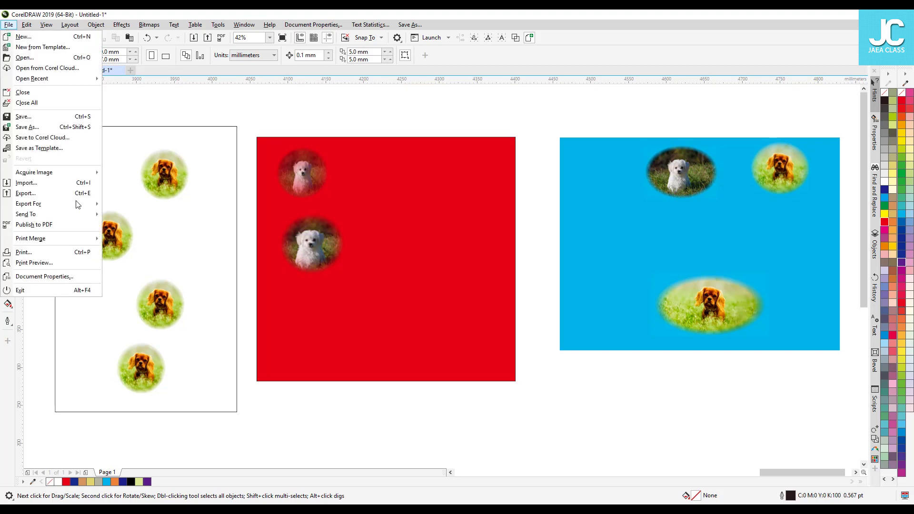
left_click(71, 276)
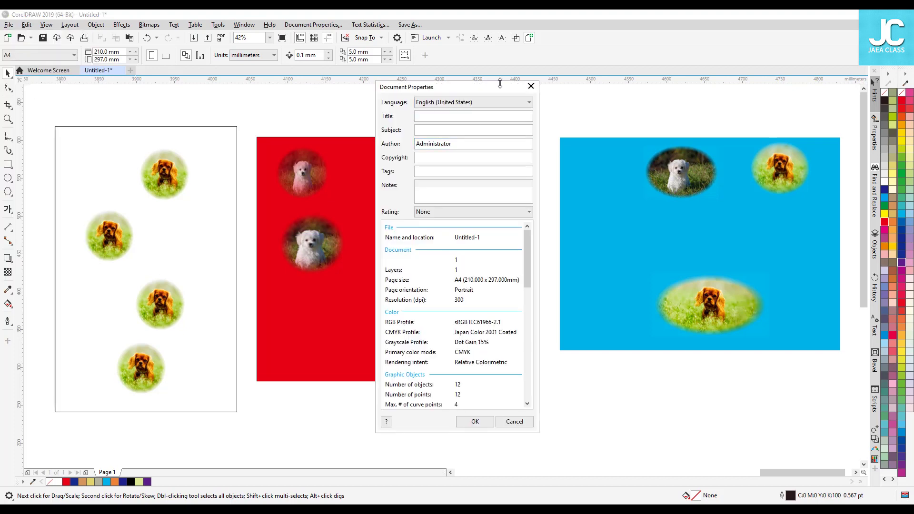
left_click_drag(529, 282, 528, 377)
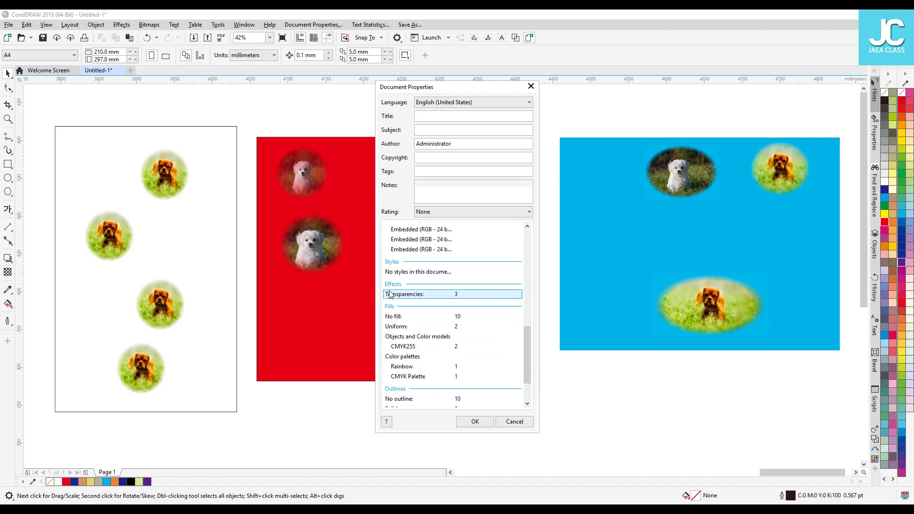
left_click(416, 295)
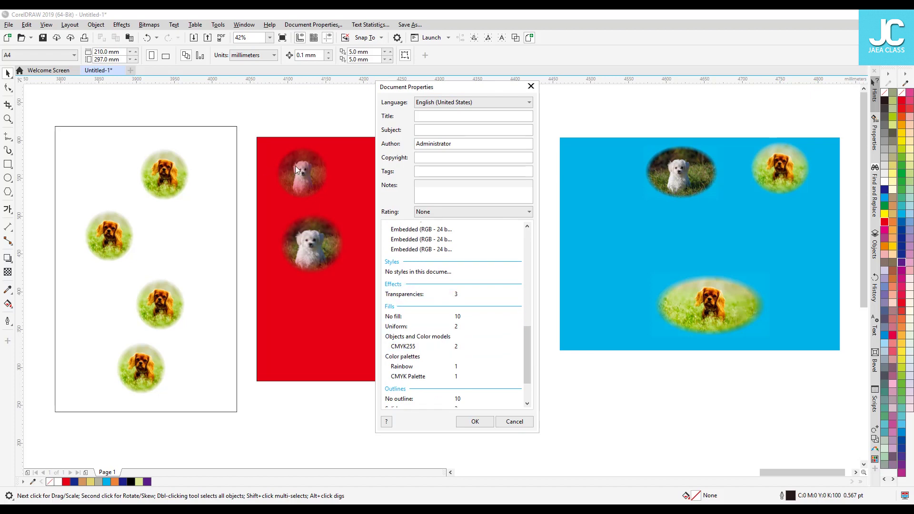
key("Escape")
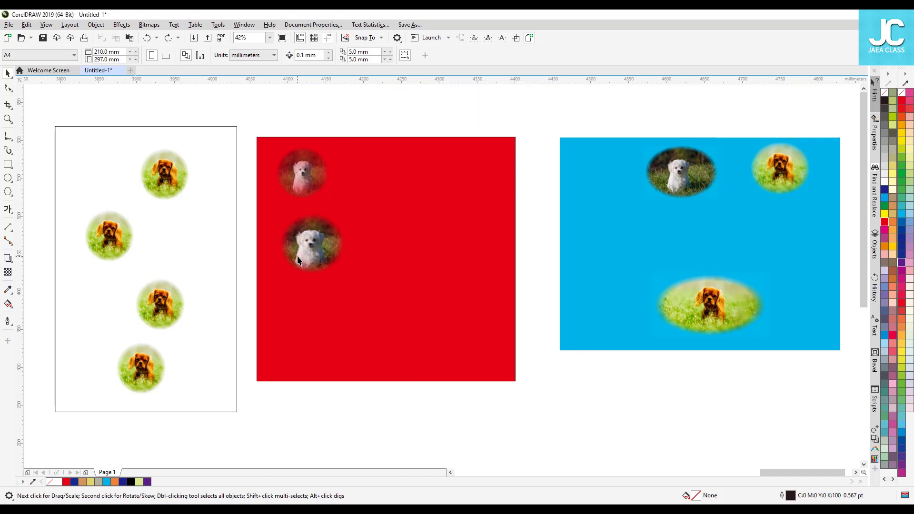
- Move the transparency-faded circular brown dog photo from the blue background onto the red rectangle
left_click_drag(779, 175, 408, 185)
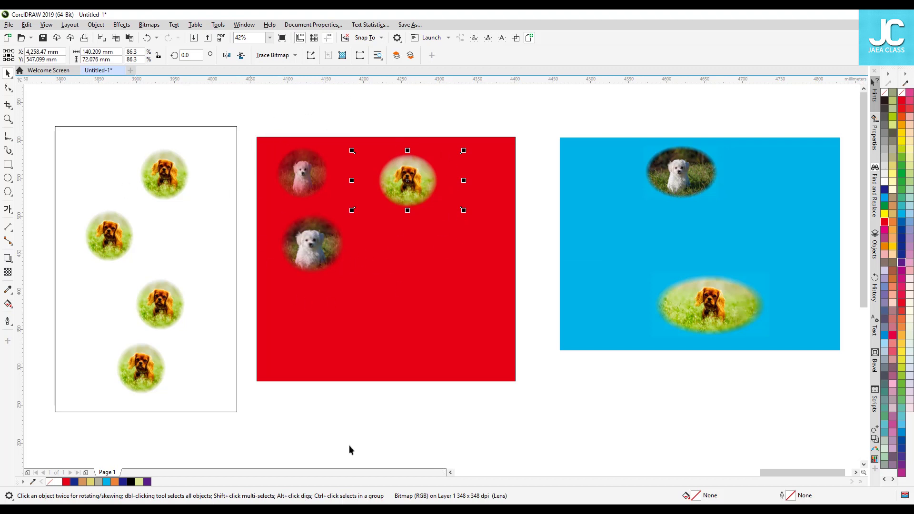
left_click(122, 25)
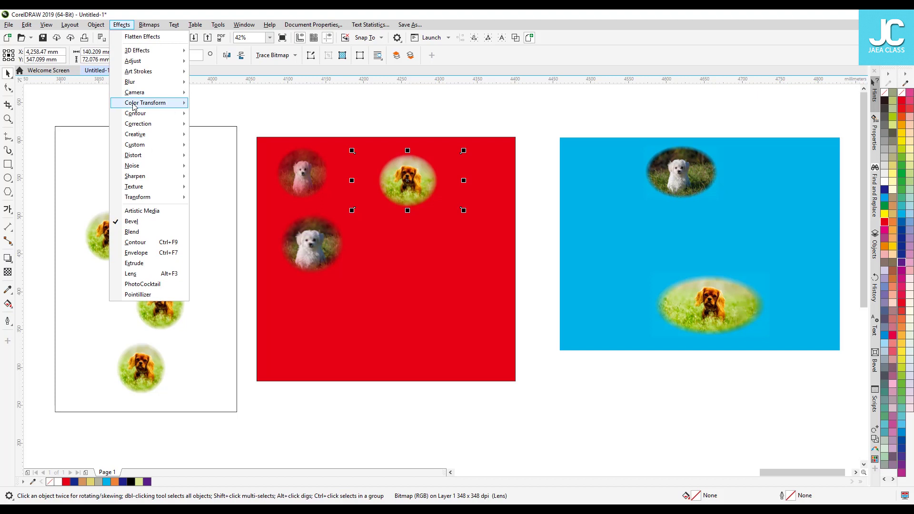
left_click(349, 103)
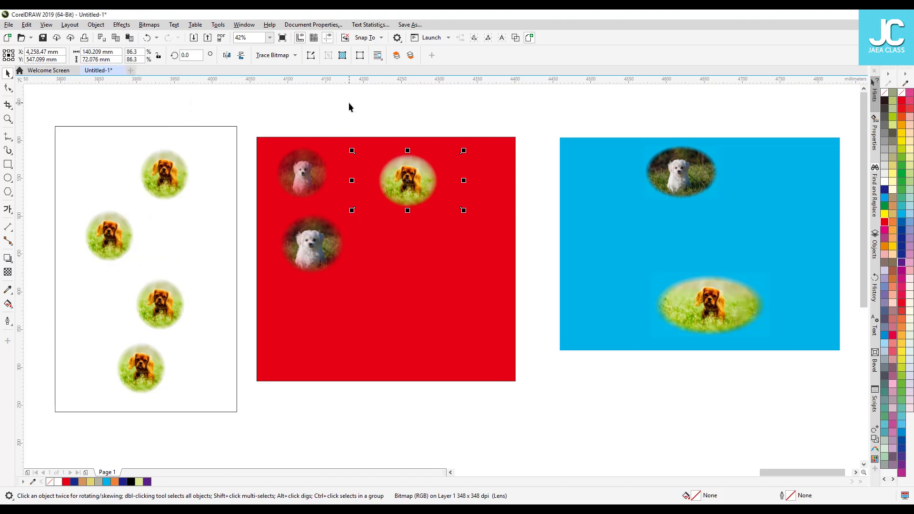
left_click(348, 102)
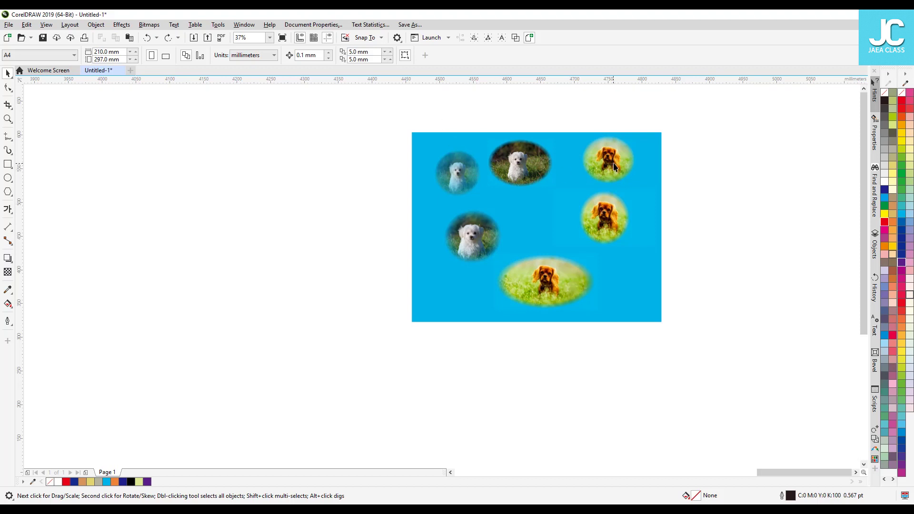
- Enlarge the blue background rectangle to about 475 × 381 mm around the dog photos
left_click(455, 174)
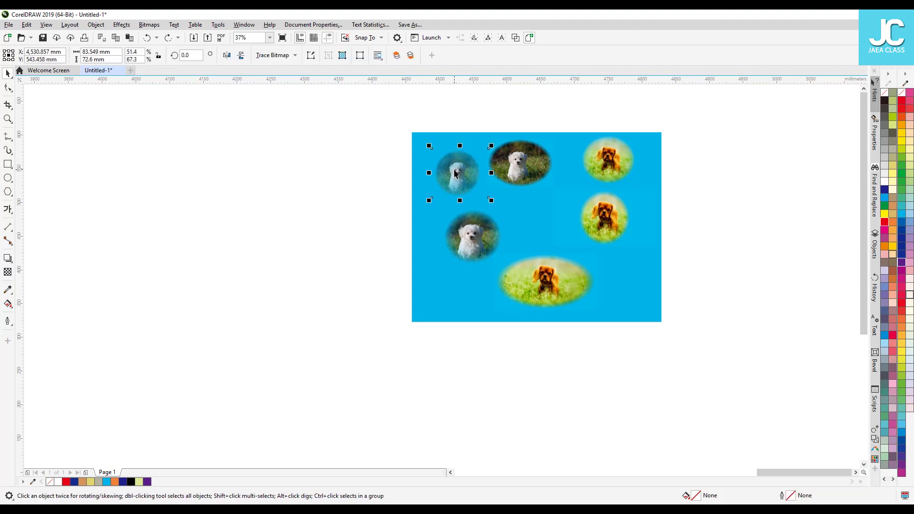
left_click(503, 135)
left_click_drag(661, 132, 697, 105)
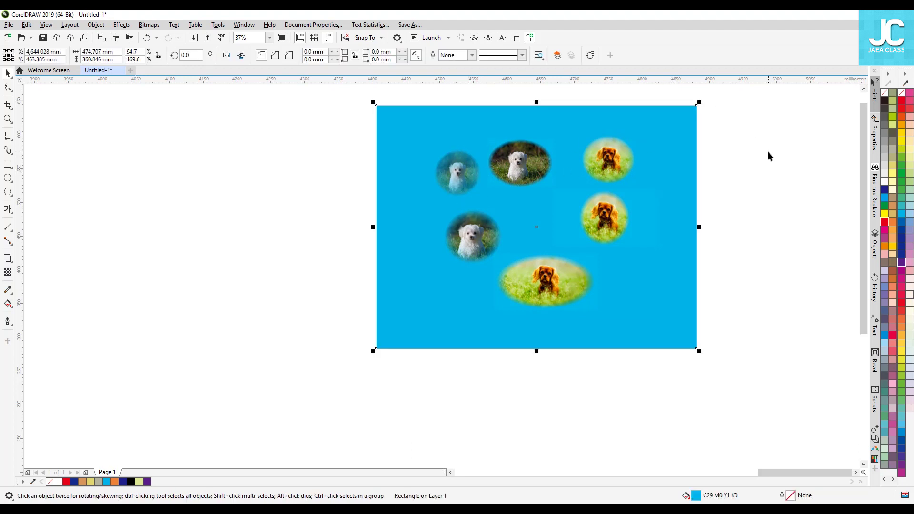
- Arrange the dog photos on the blue background, with the transparency-faded ones on the left and the vignetted ones on the right
left_click_drag(608, 159, 431, 140)
left_click_drag(468, 233, 424, 214)
left_click_drag(513, 170, 561, 148)
left_click_drag(625, 221, 638, 228)
left_click_drag(595, 303, 651, 340)
left_click(793, 149)
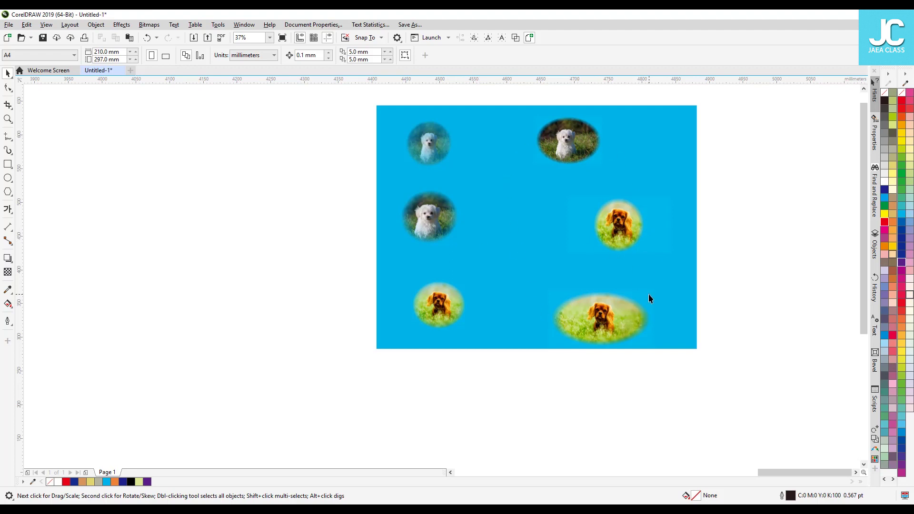
- Try several palette fills on the background rectangle, including black and yellow, and finish with a reddish purple
left_click(673, 171)
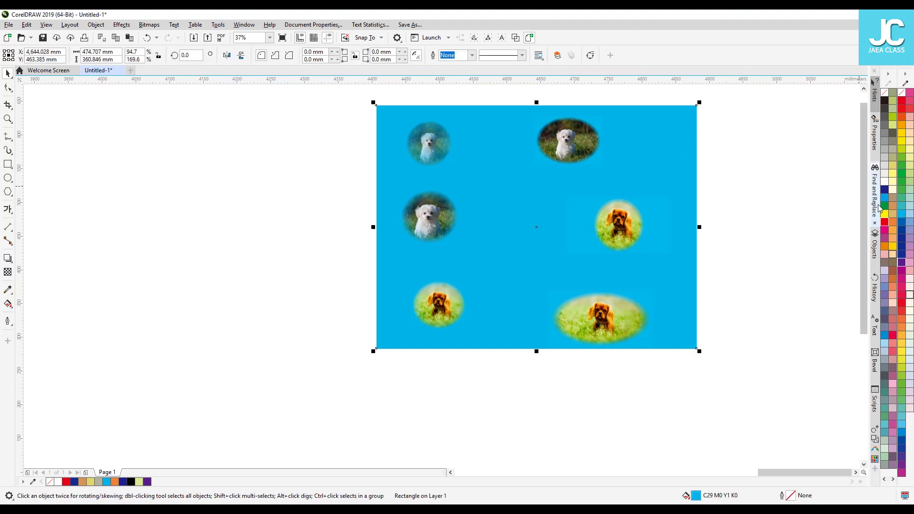
left_click(893, 203)
left_click(893, 174)
left_click(893, 156)
left_click(893, 133)
left_click(884, 101)
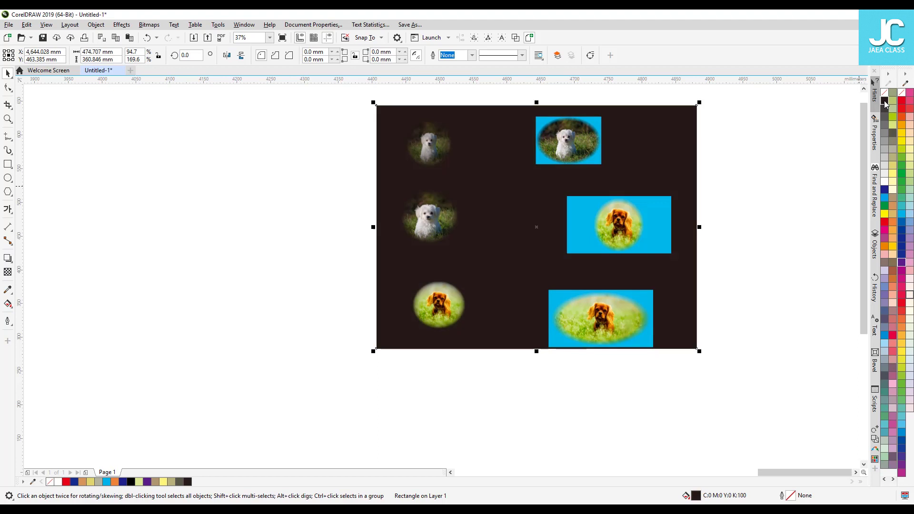
left_click(893, 149)
left_click(892, 212)
left_click(891, 239)
left_click(893, 246)
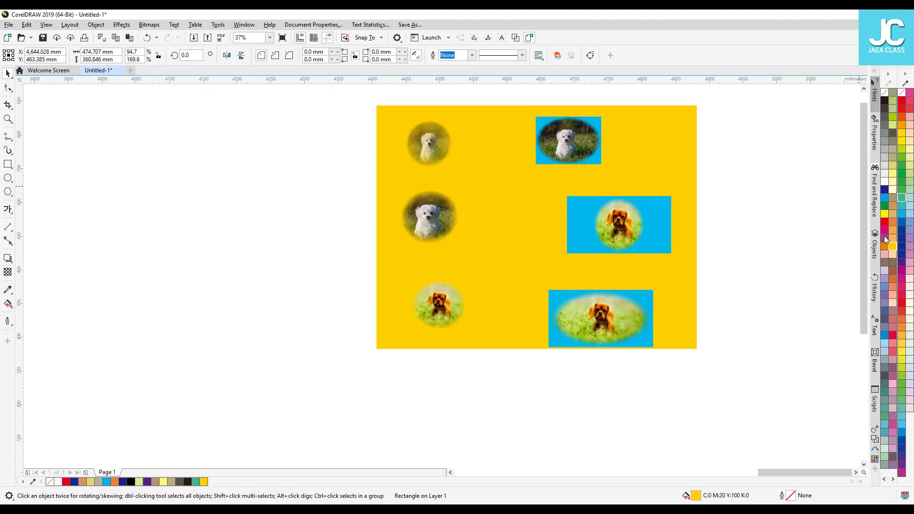
left_click(885, 238)
left_click(710, 257)
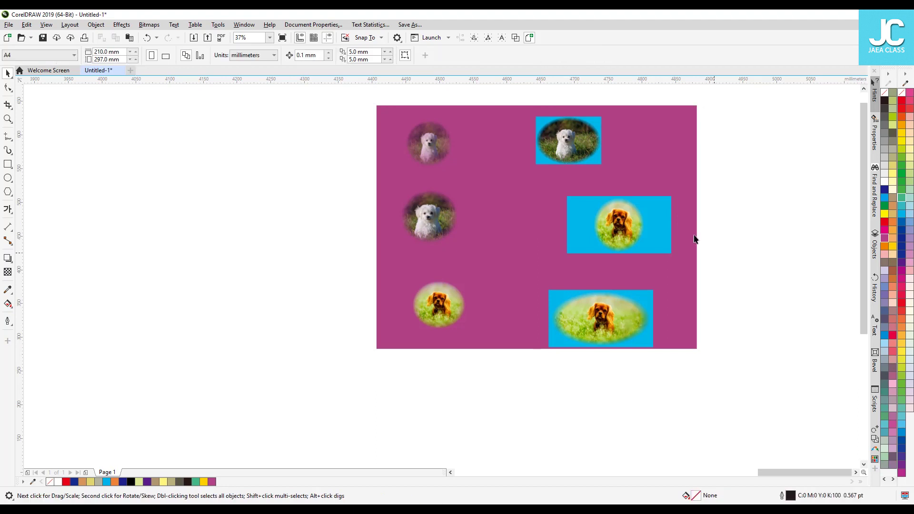
- Apply the Vignette effect to the white dog photo with its blue surround, using the colour sampled from the purple background
left_click(574, 144)
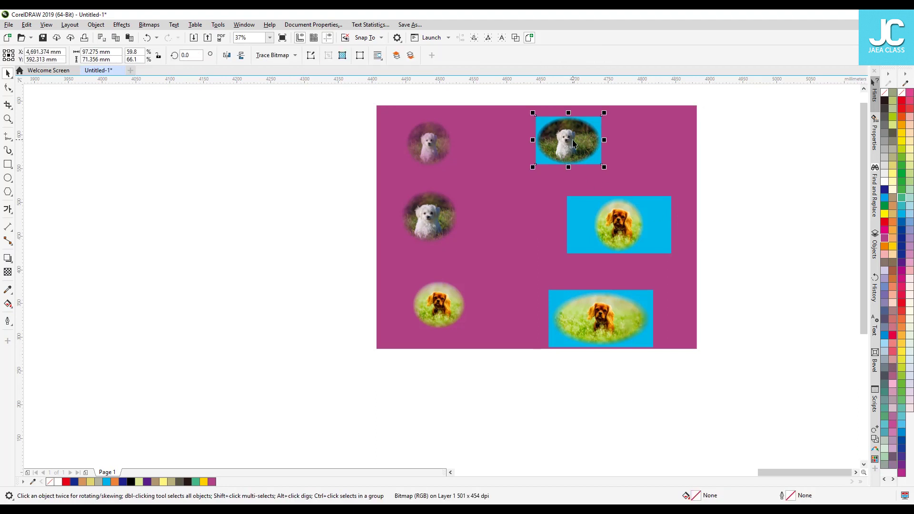
left_click(123, 24)
mouse_move(145, 135)
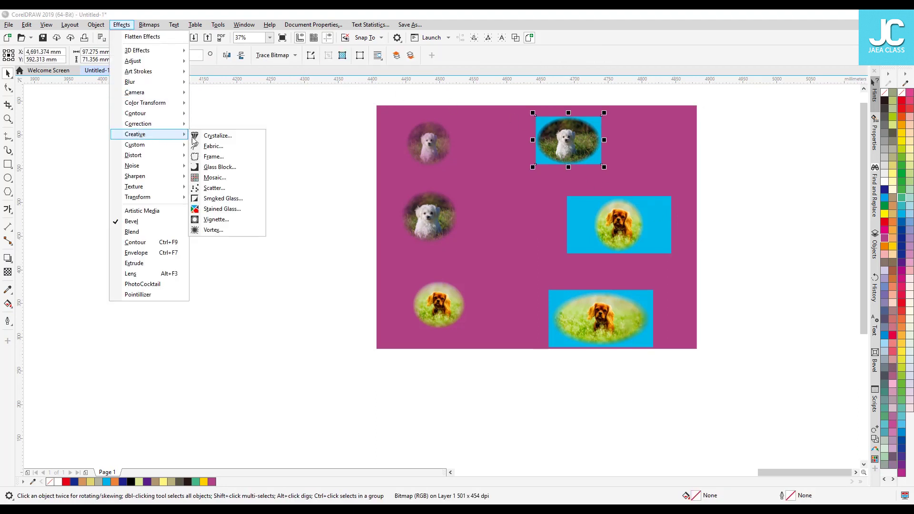
left_click(234, 220)
left_click(489, 217)
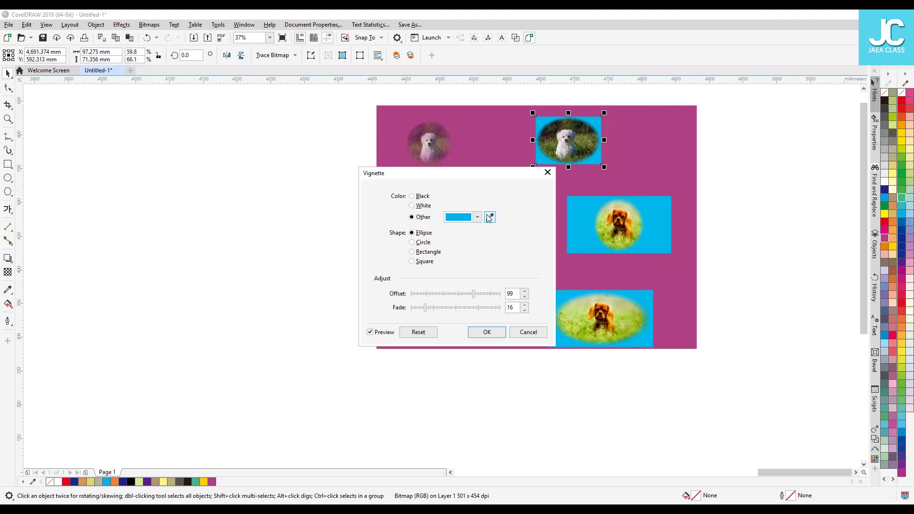
left_click(624, 135)
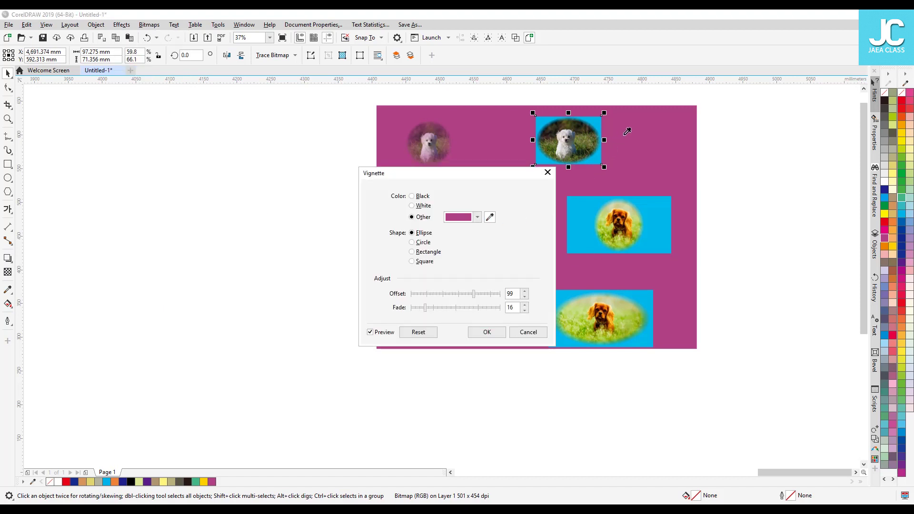
left_click(489, 334)
left_click(759, 189)
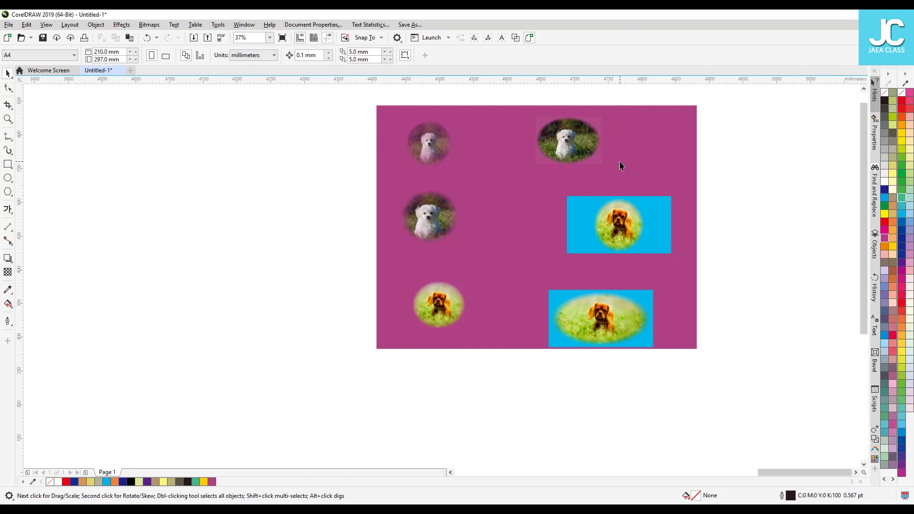